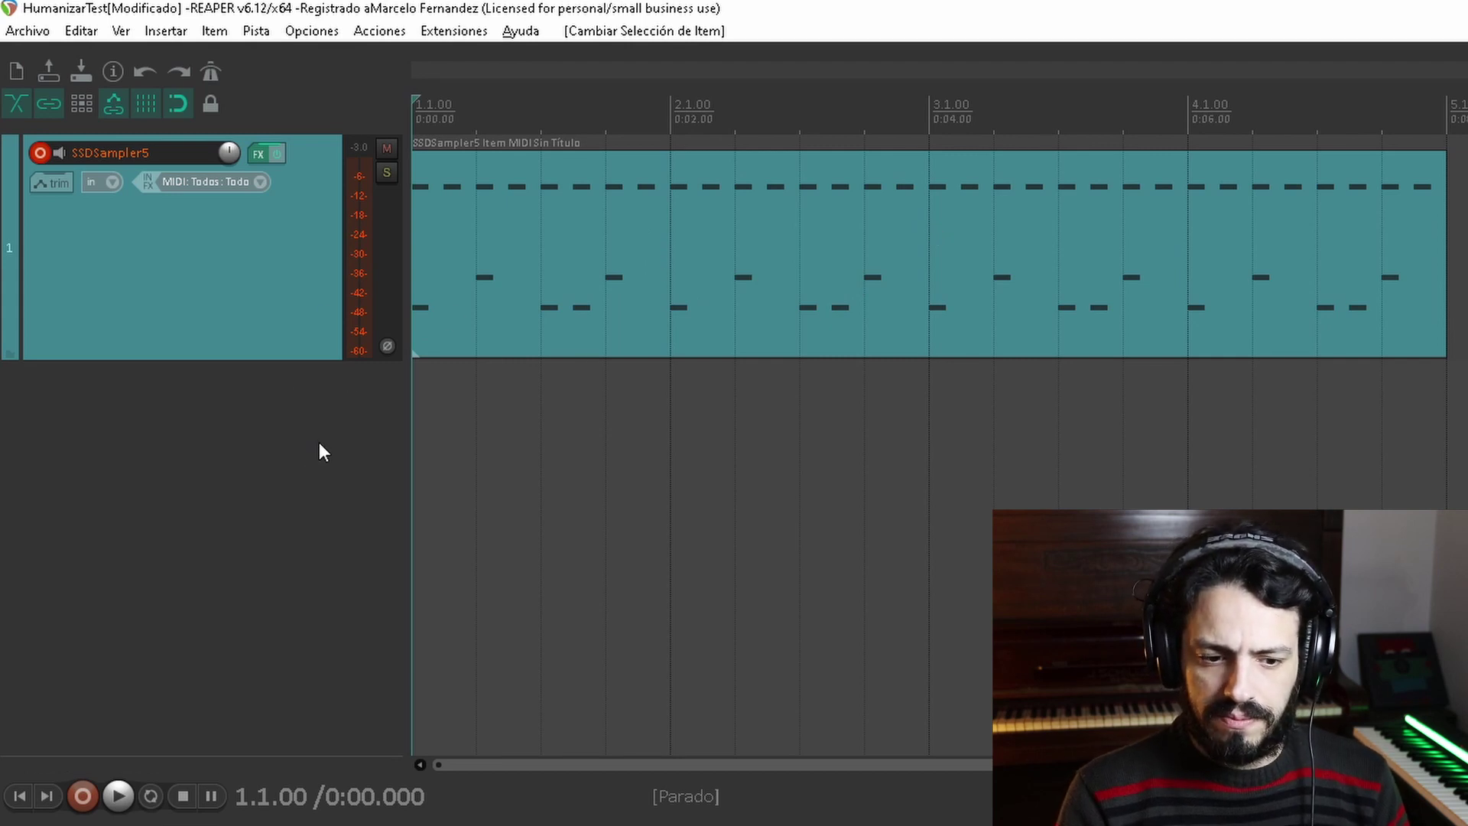
Play the drum pattern, open its MIDI item in the MIDI editor, and place the edit cursor at the start of measure 1
key(space)
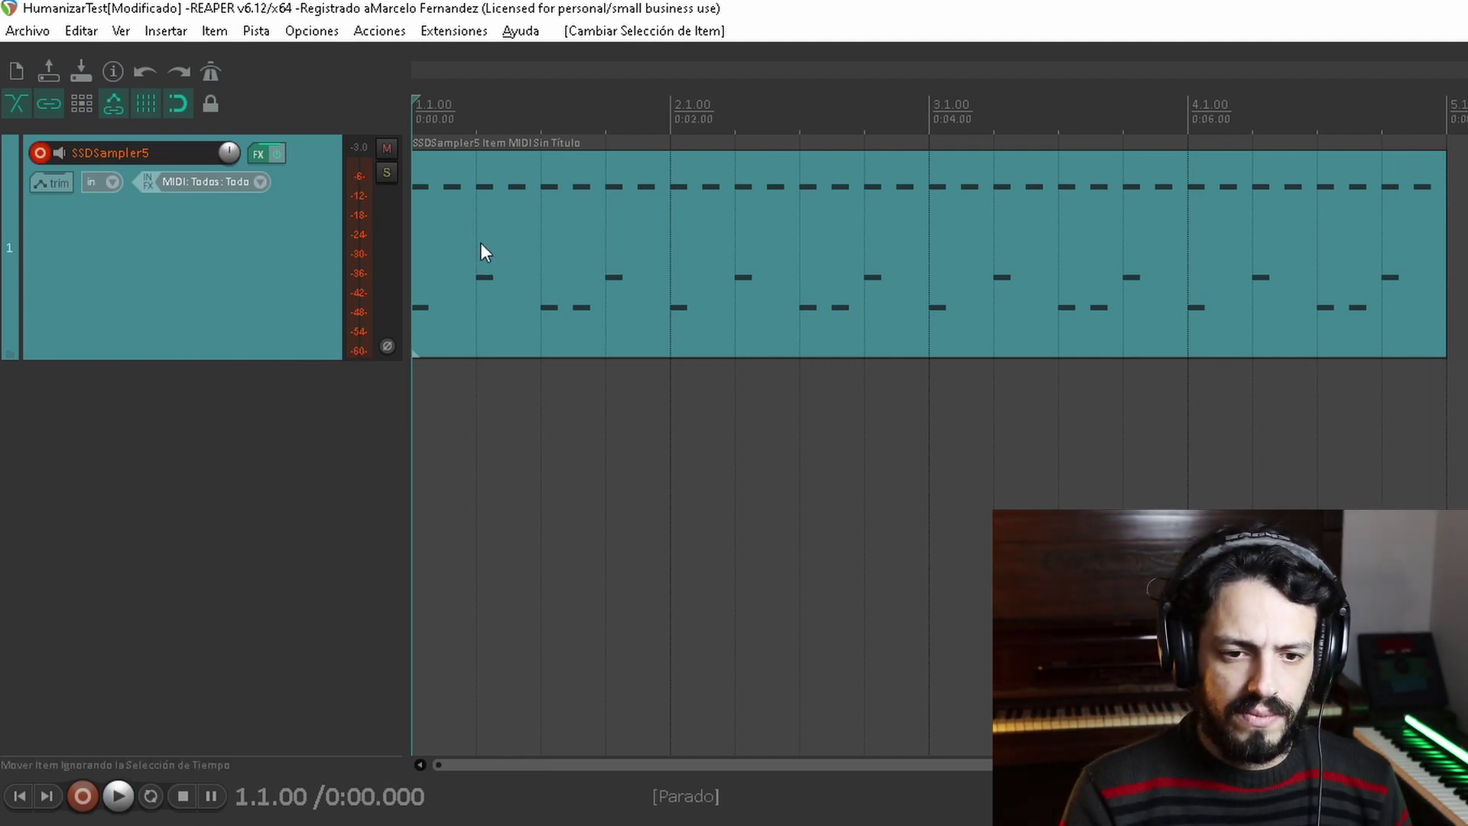
double_click(508, 242)
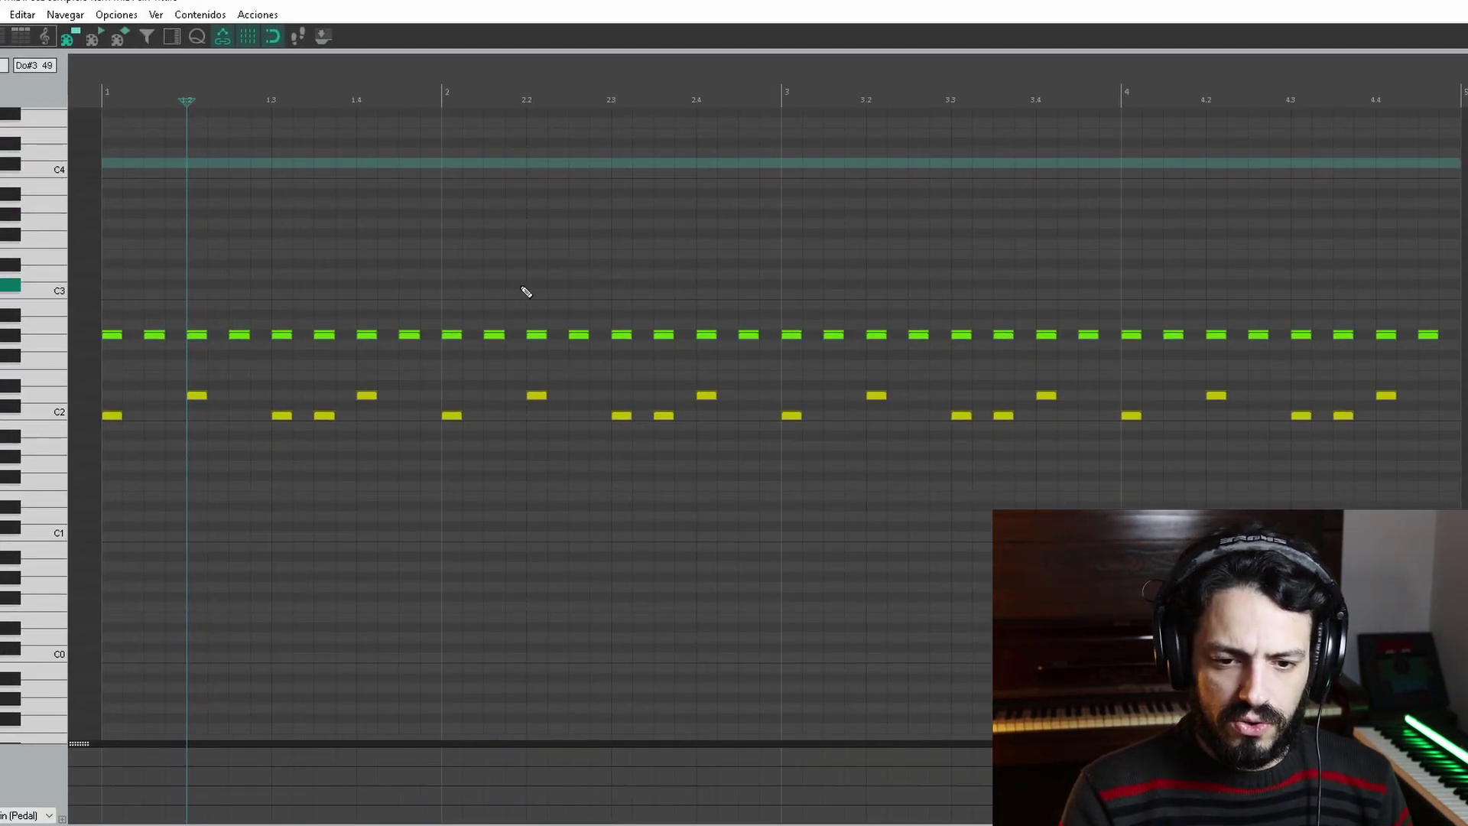
scroll(550, 291, up, 8)
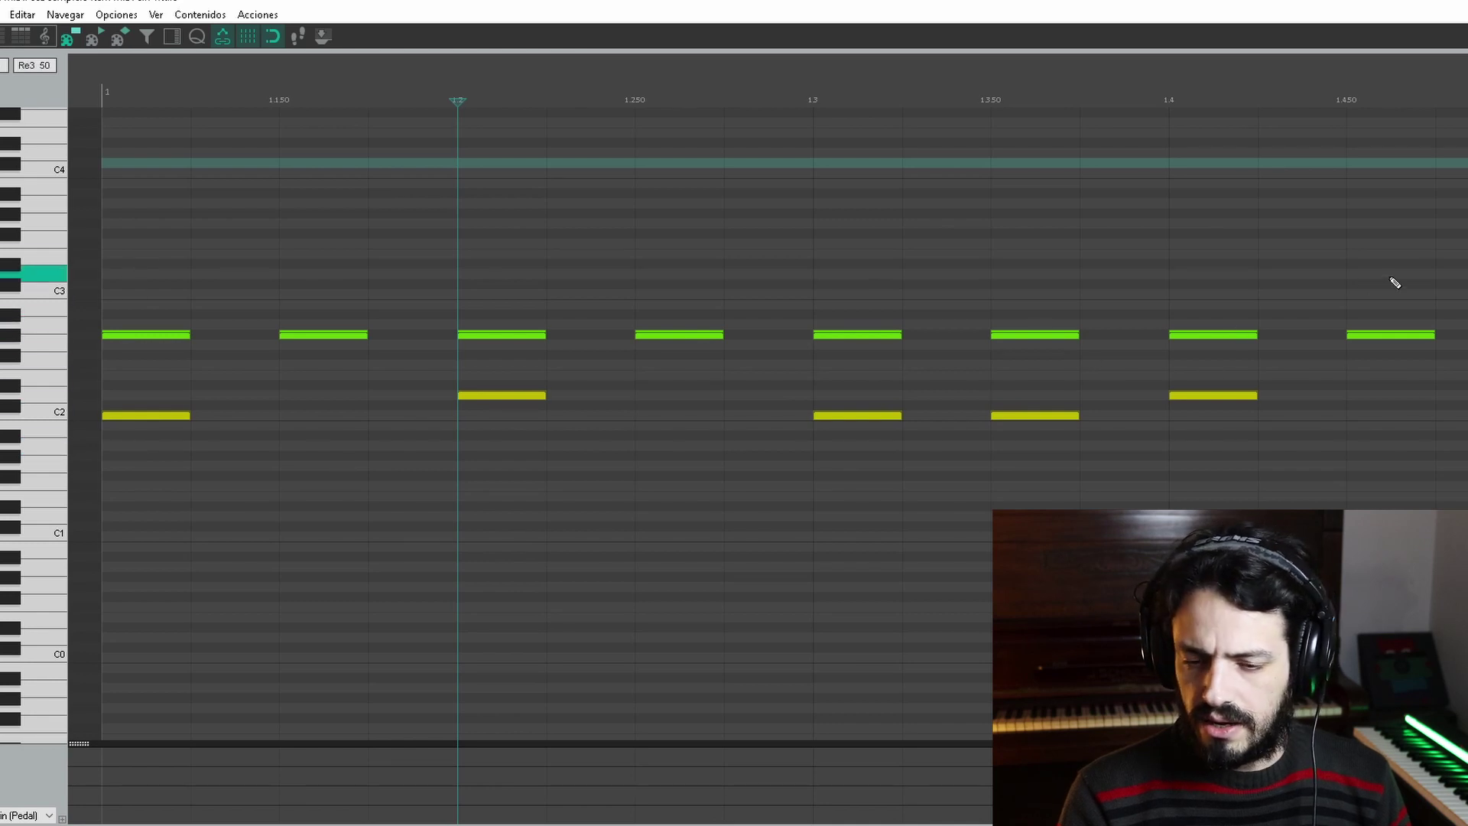
click(102, 94)
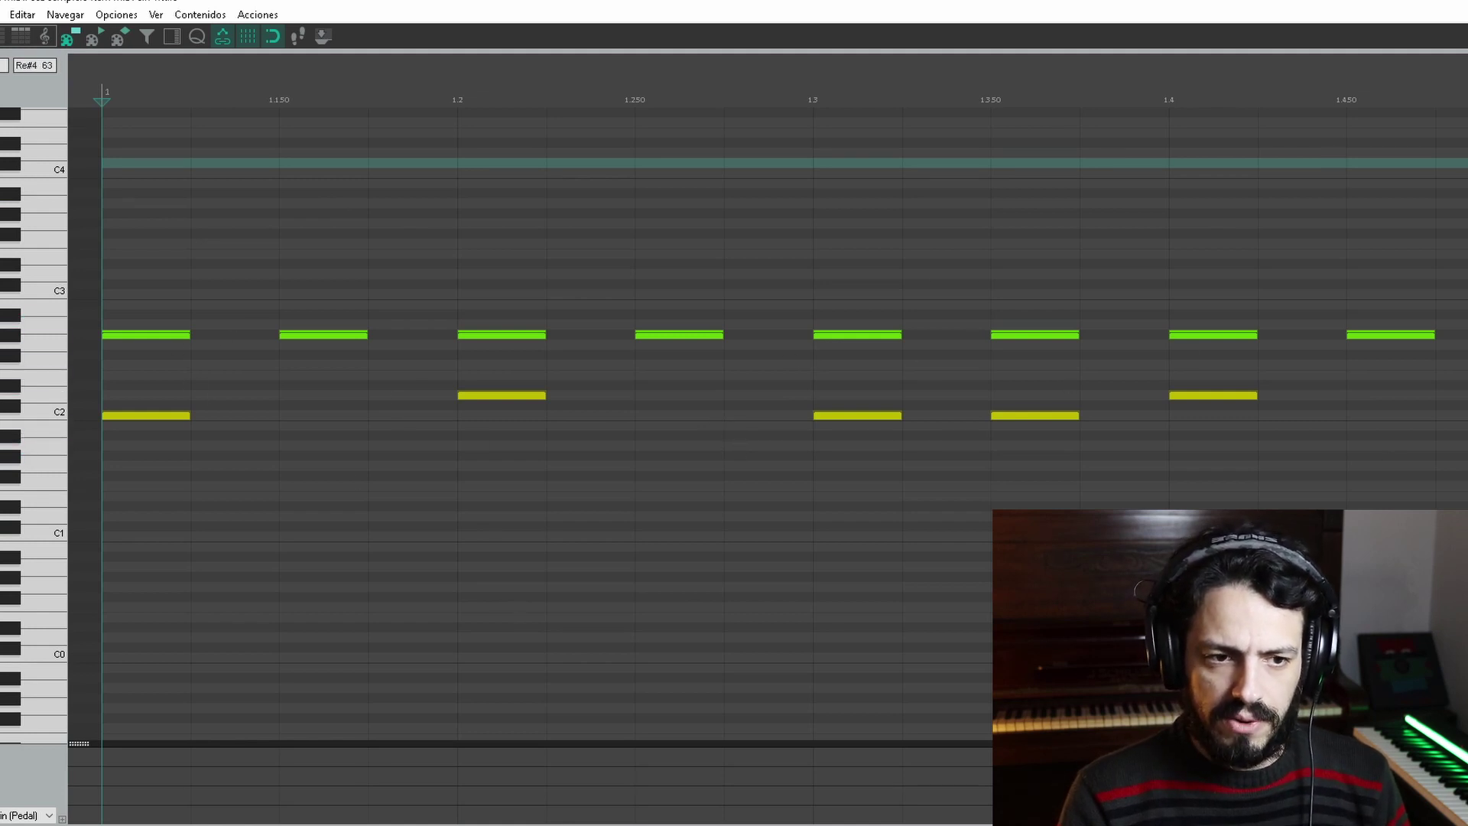
Open Humanizar Notas for the drum notes and set it to affect all notes
click(22, 15)
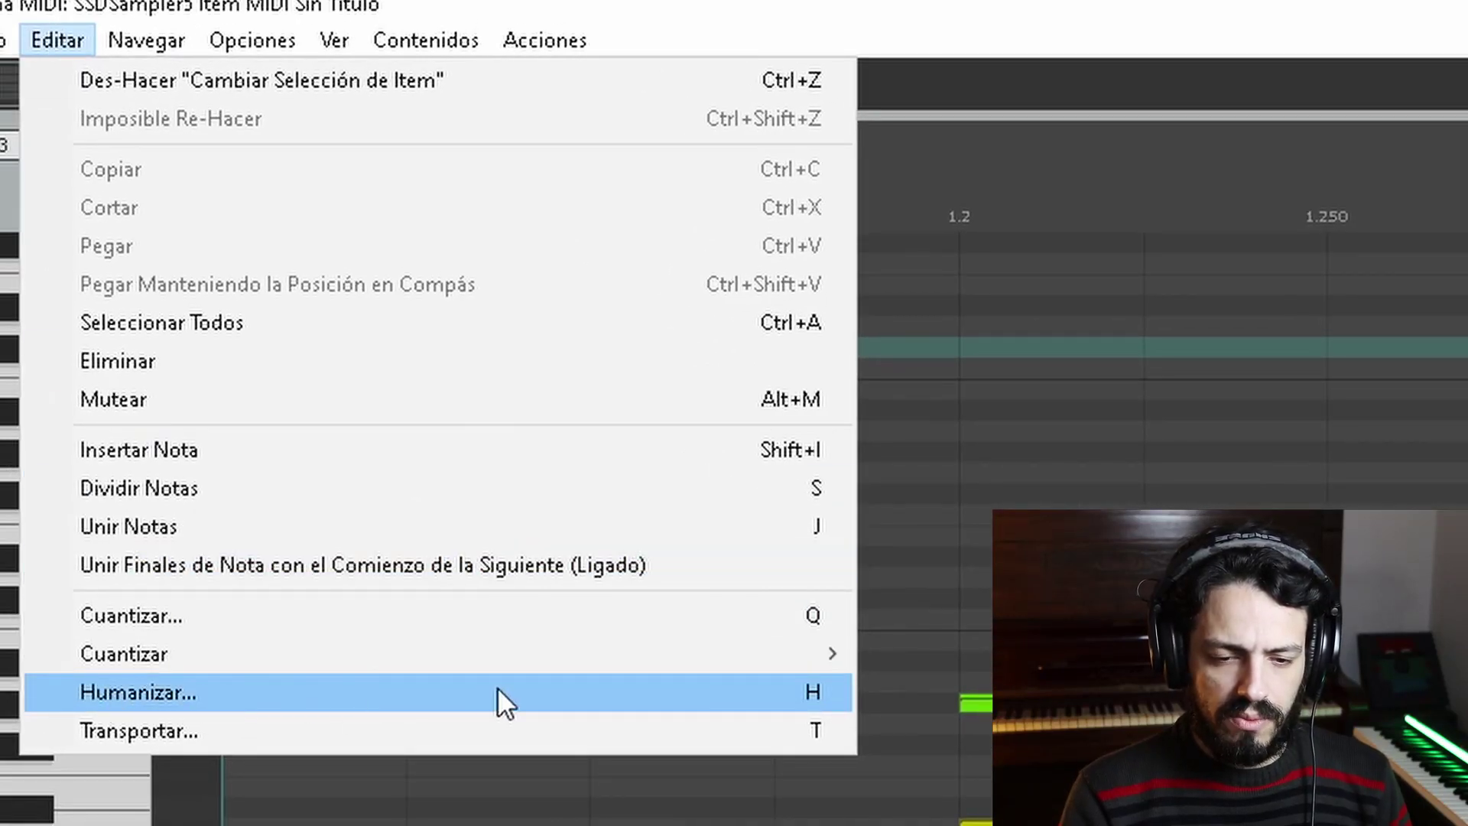
click(678, 692)
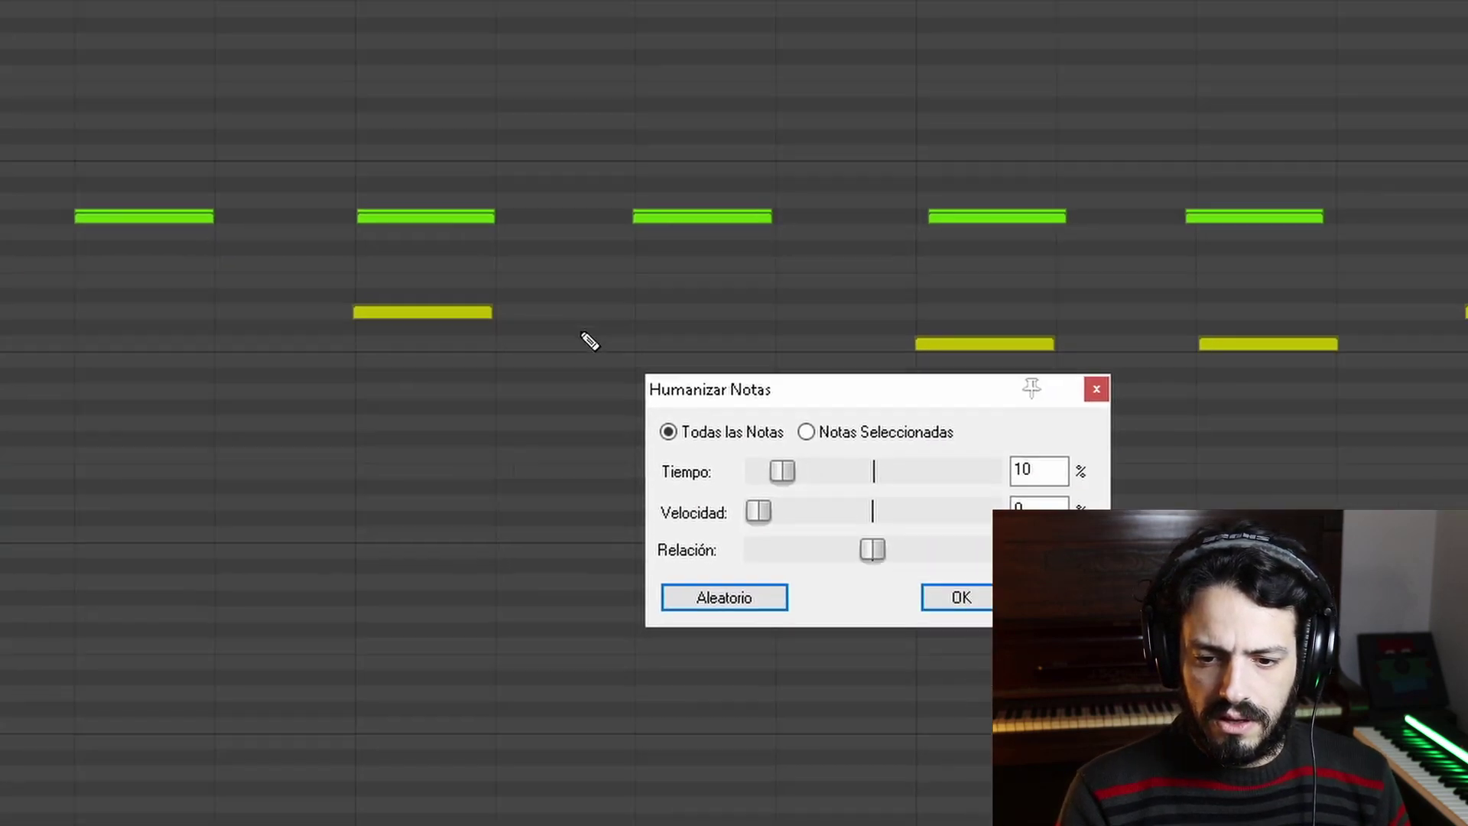
drag(643, 374, 524, 383)
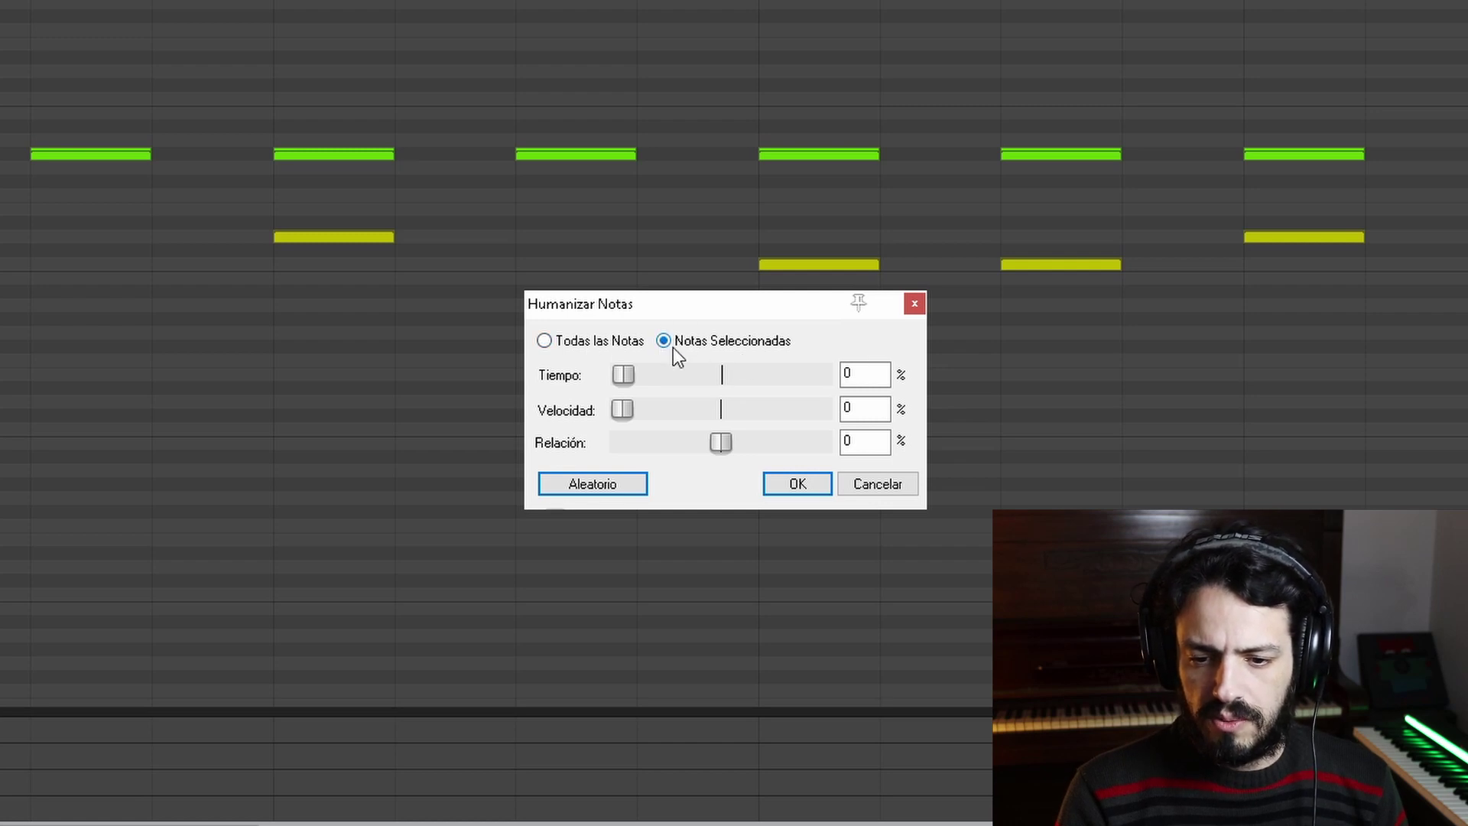
click(543, 341)
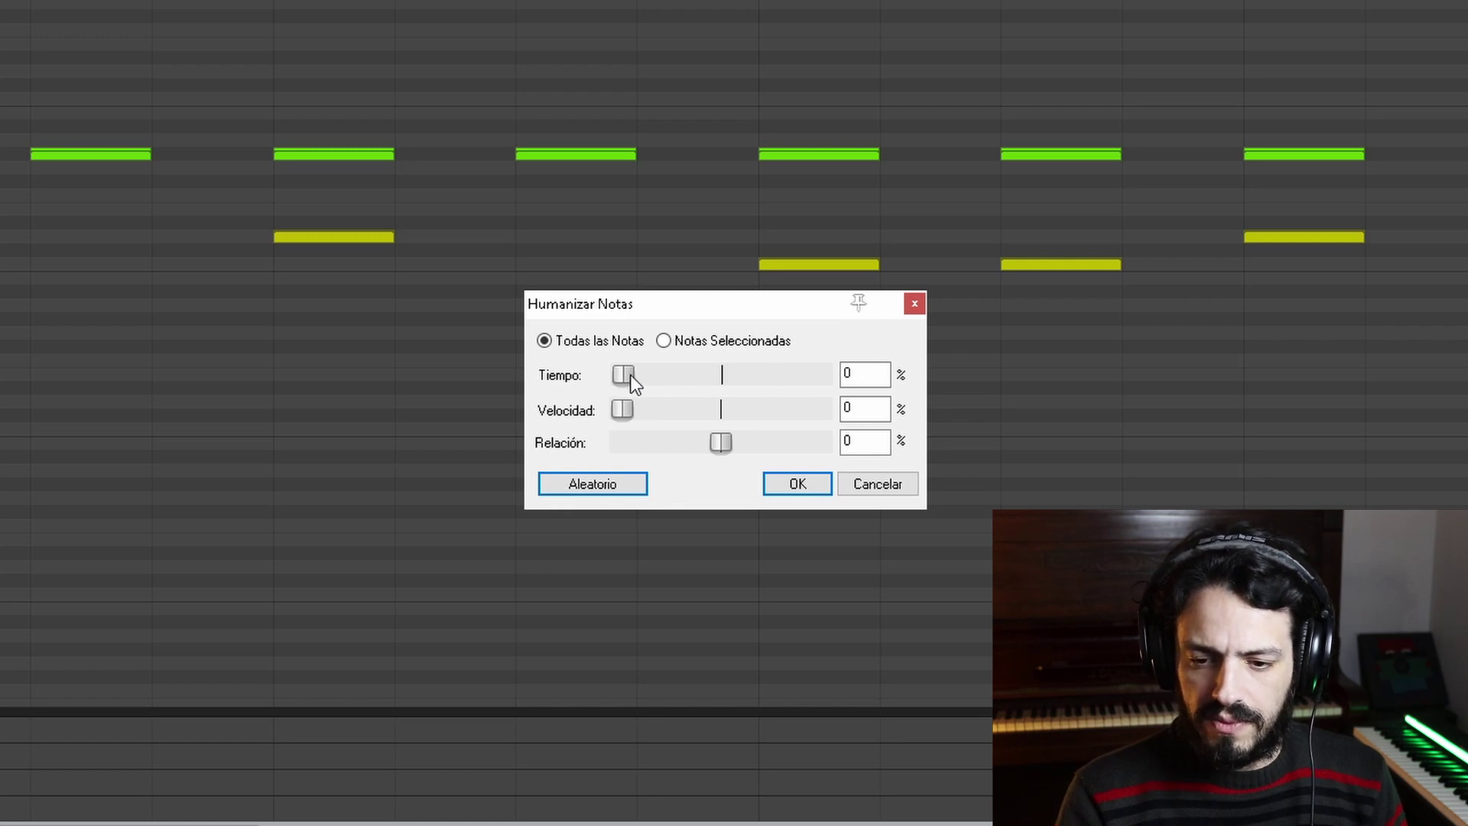
Try the humanize Tiempo amount at 12%, 40% and 100%, and settle on 10%
drag(630, 374, 662, 375)
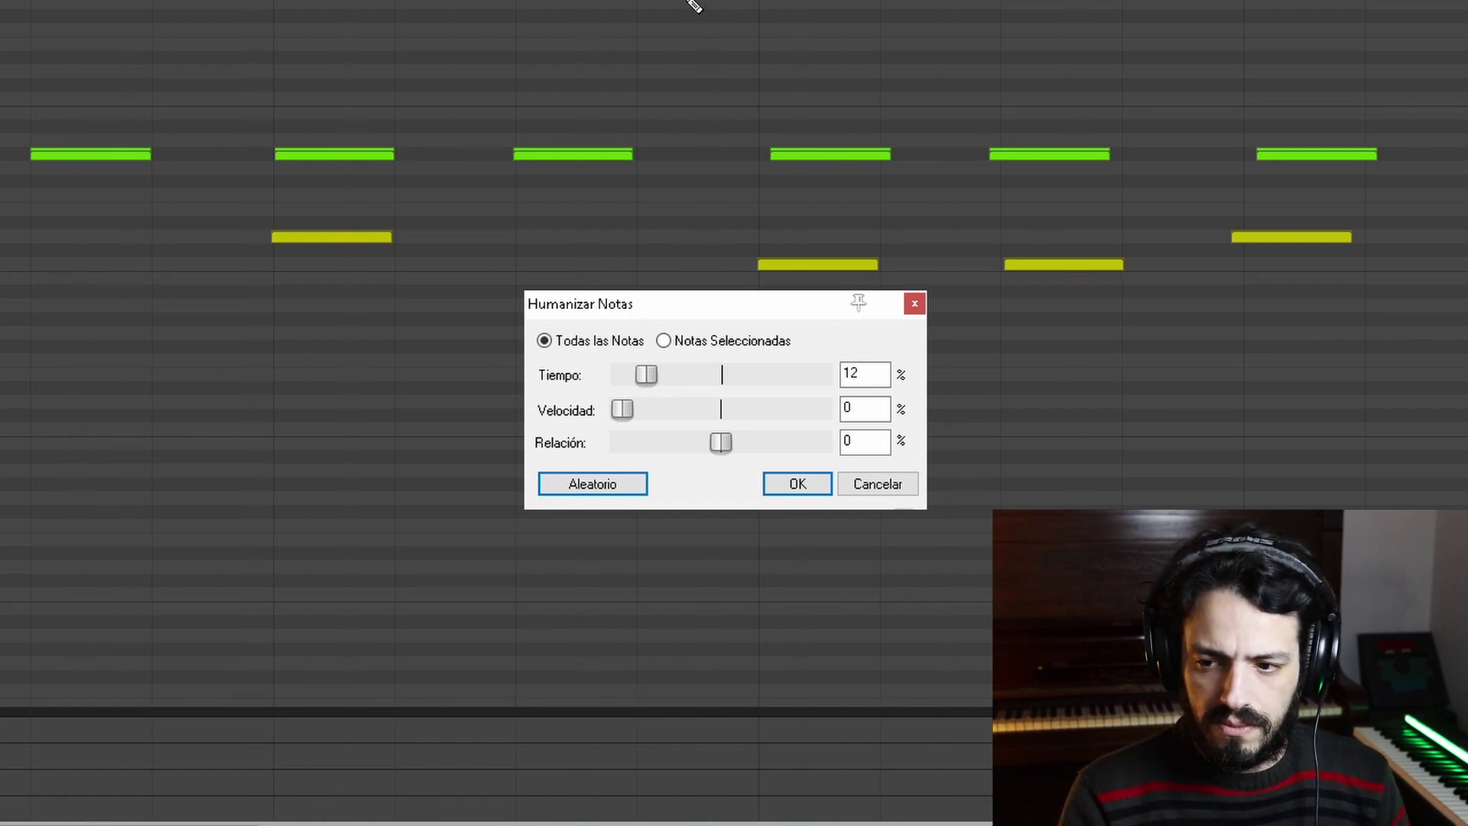
drag(658, 375, 709, 374)
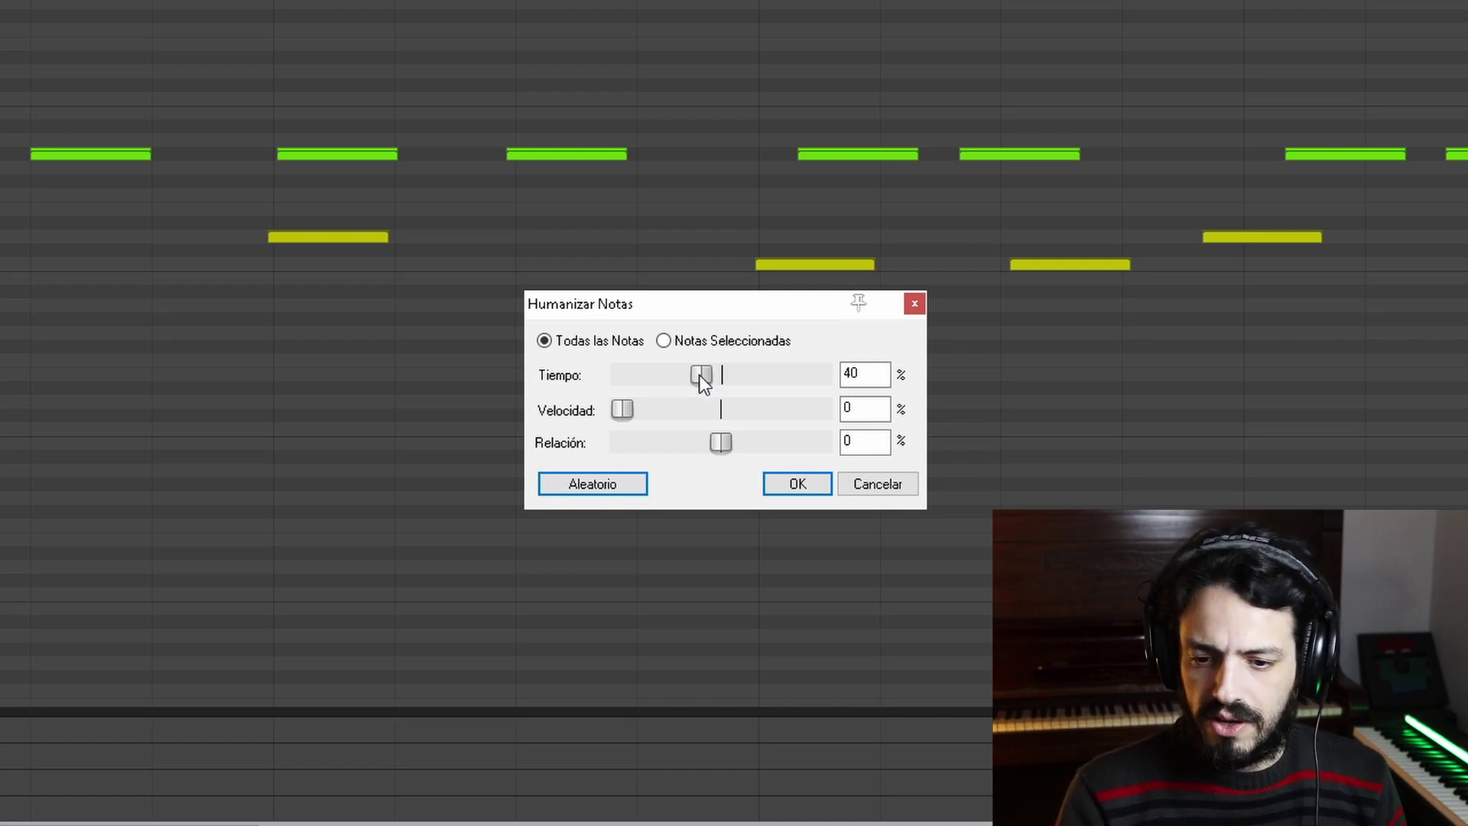
drag(701, 379, 868, 378)
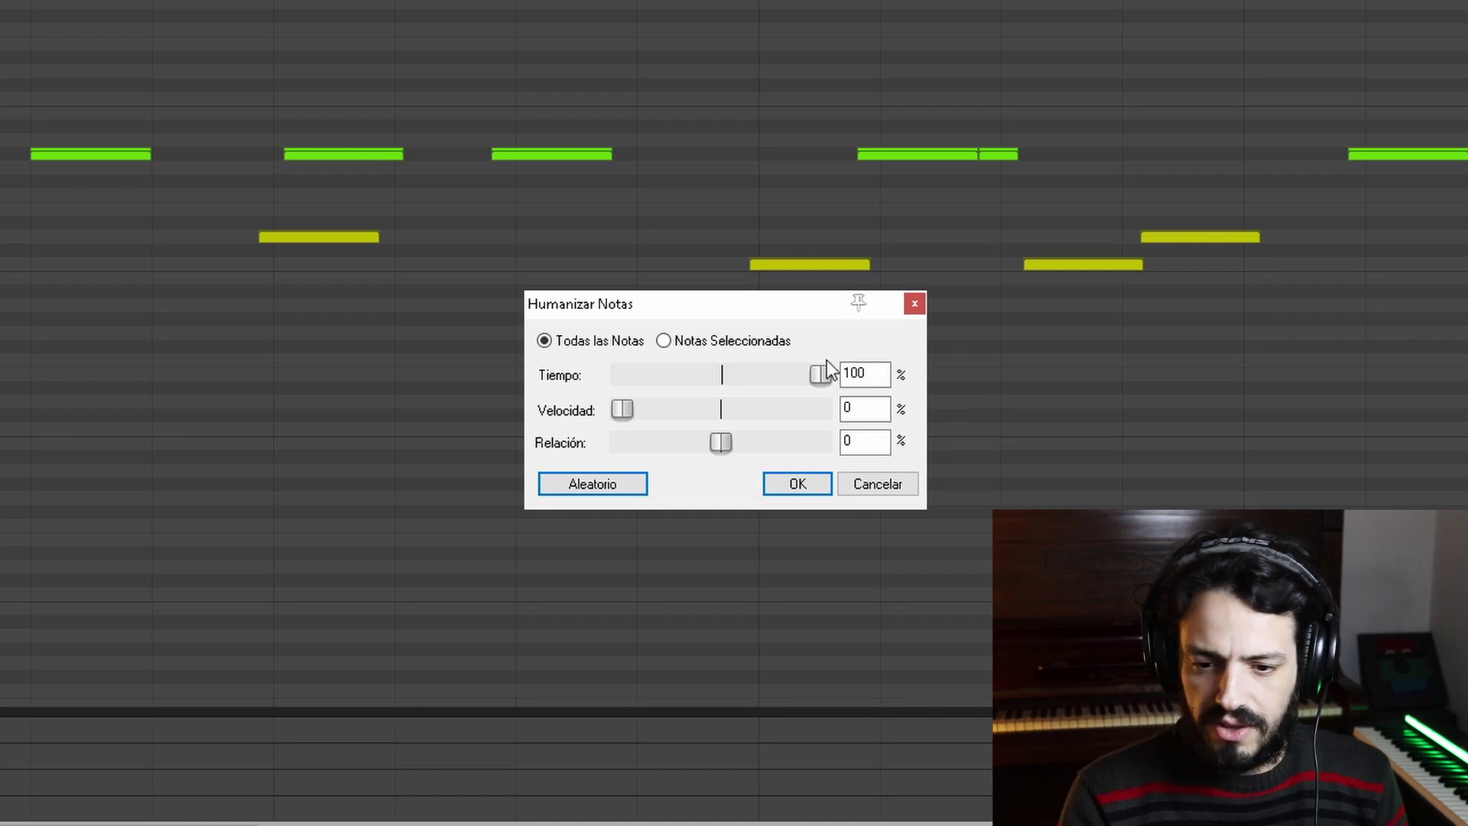
drag(819, 375, 644, 372)
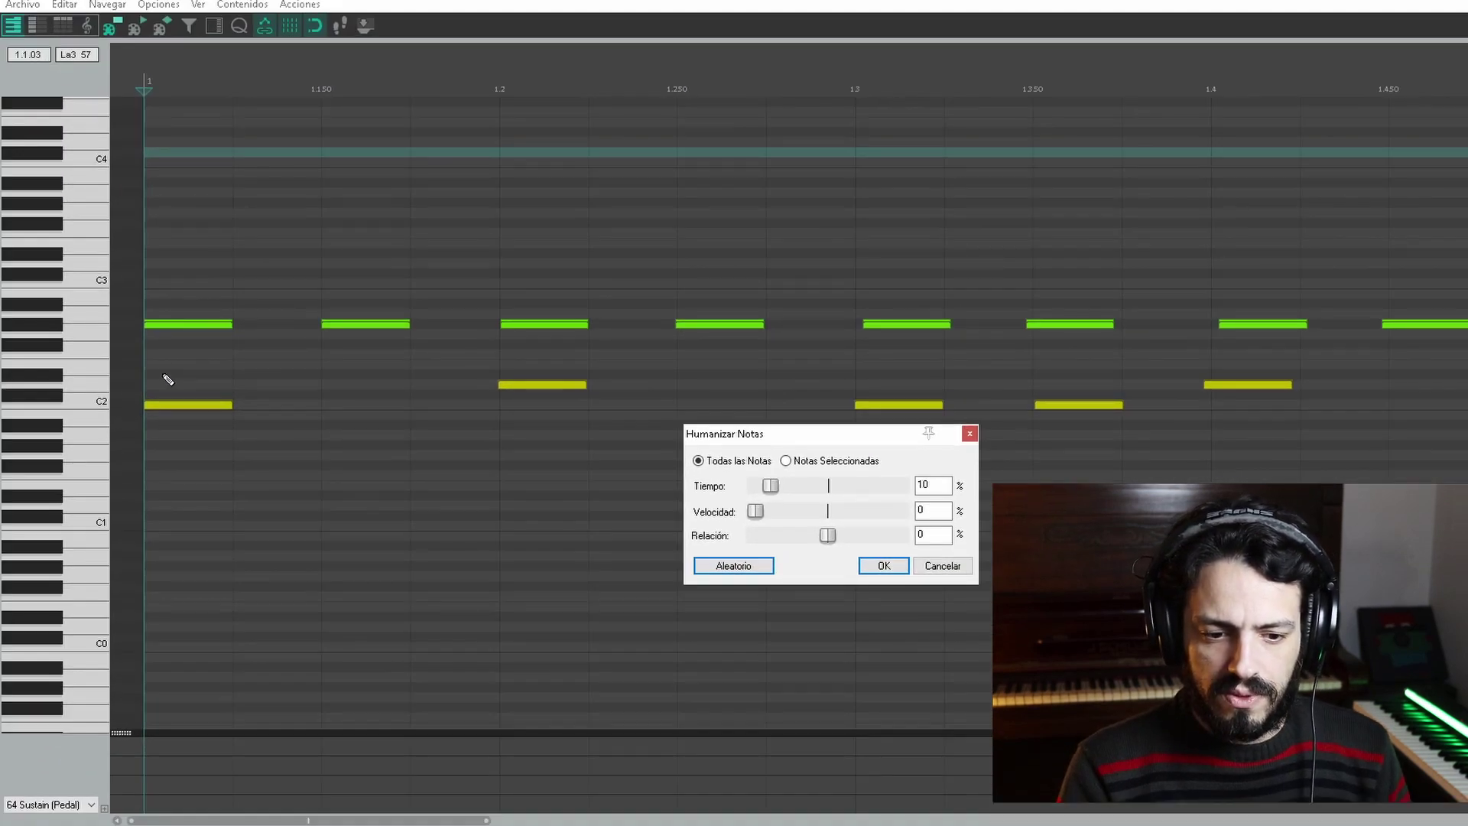
Switch the MIDI editor's controller lane from 64 Sustain (Pedal) to Velocidad
click(90, 805)
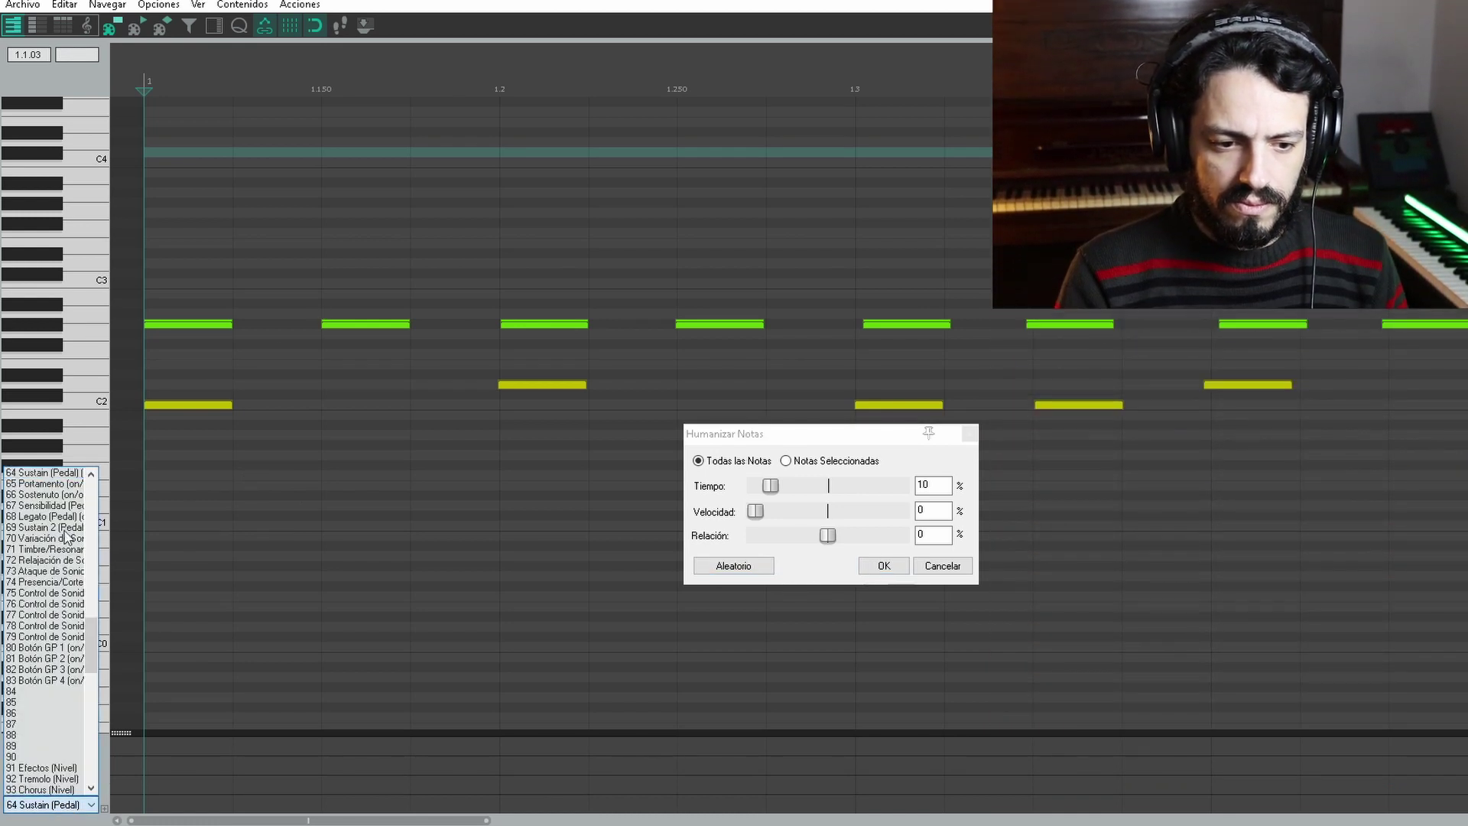
scroll(78, 507, up, 10)
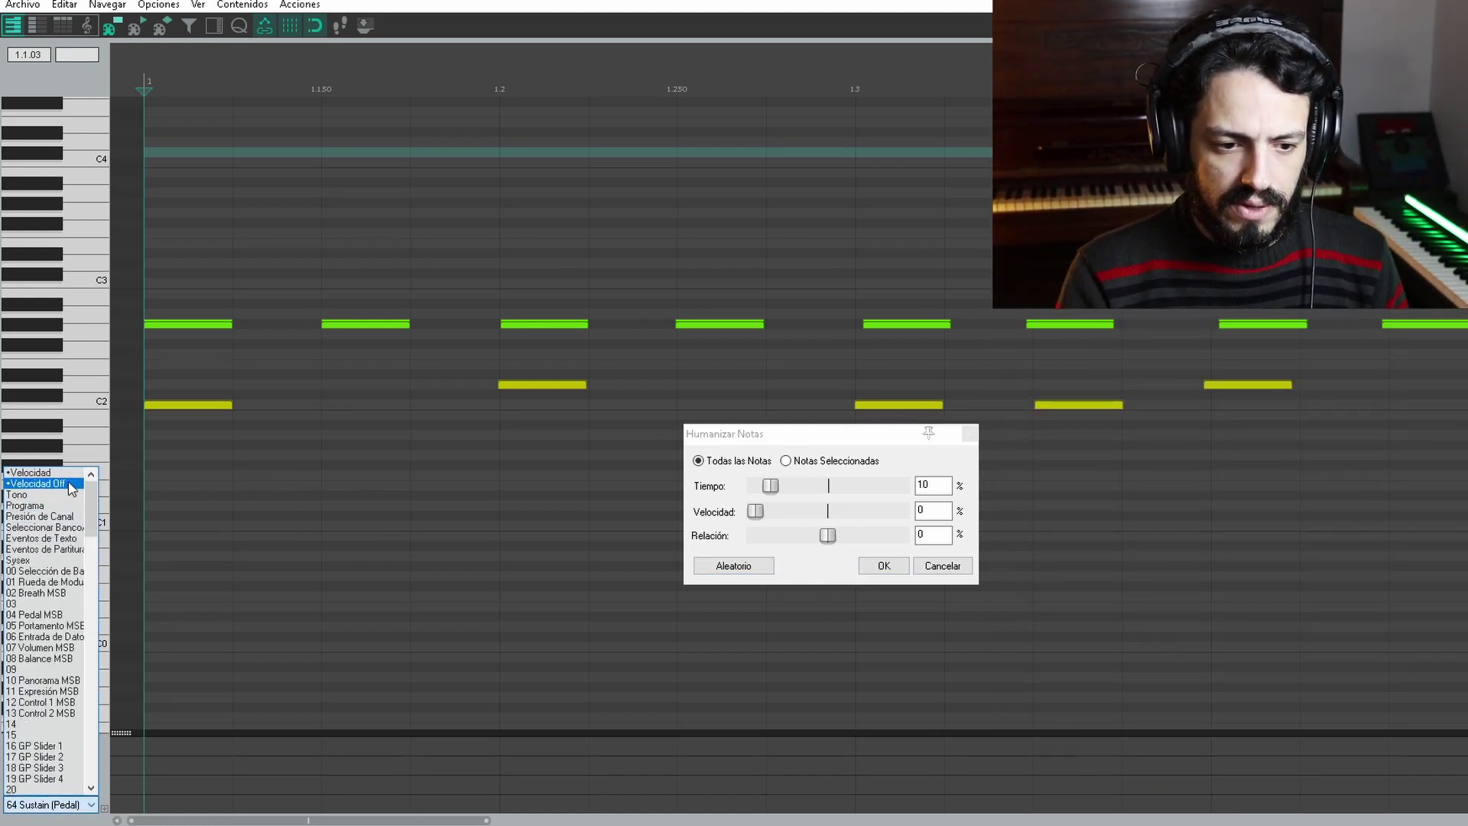
click(73, 474)
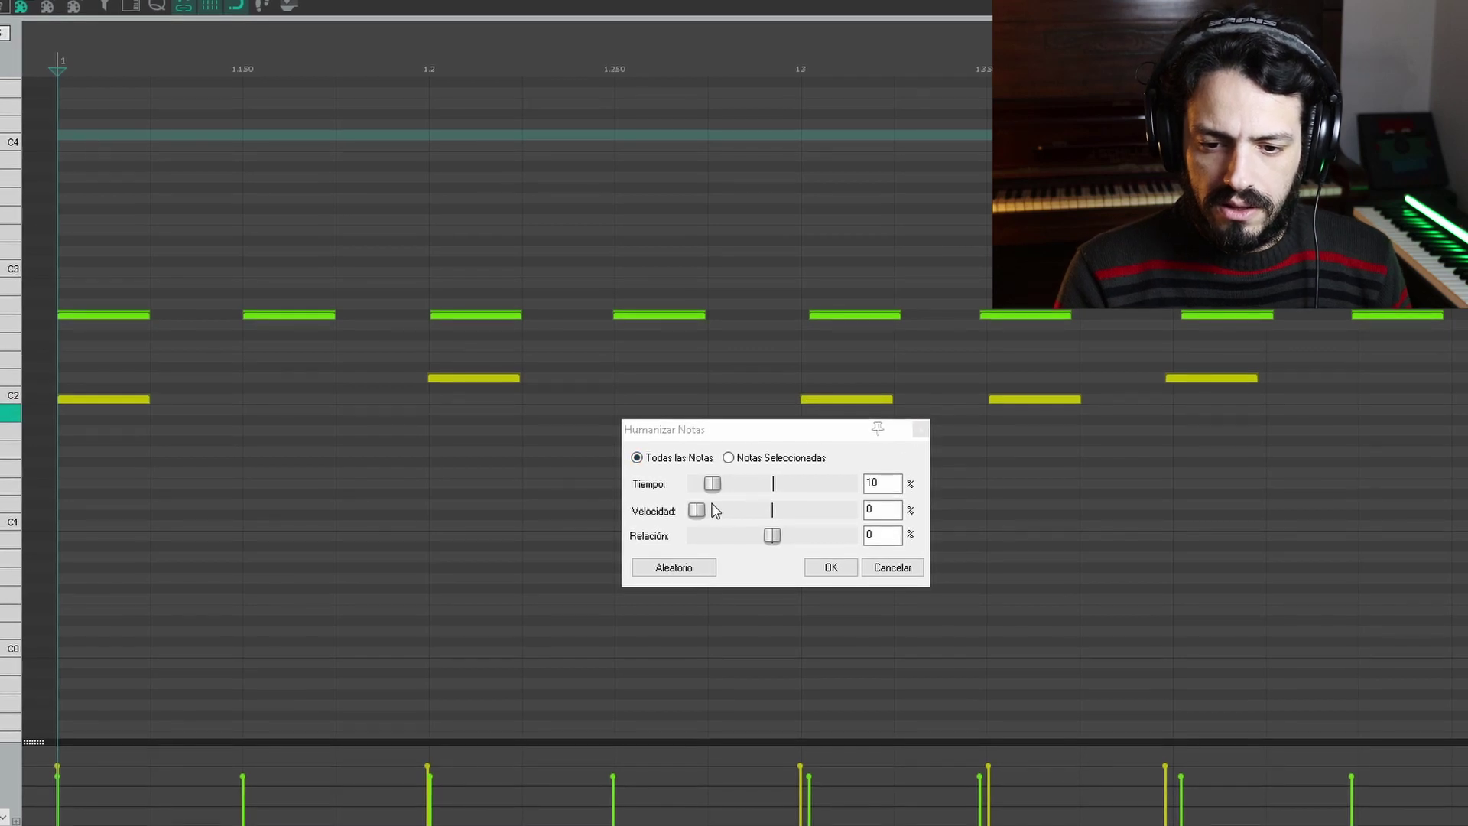
Try the humanize Velocidad amount at 100%, reduce it to 30%, and play the pattern at each setting
drag(696, 509, 860, 514)
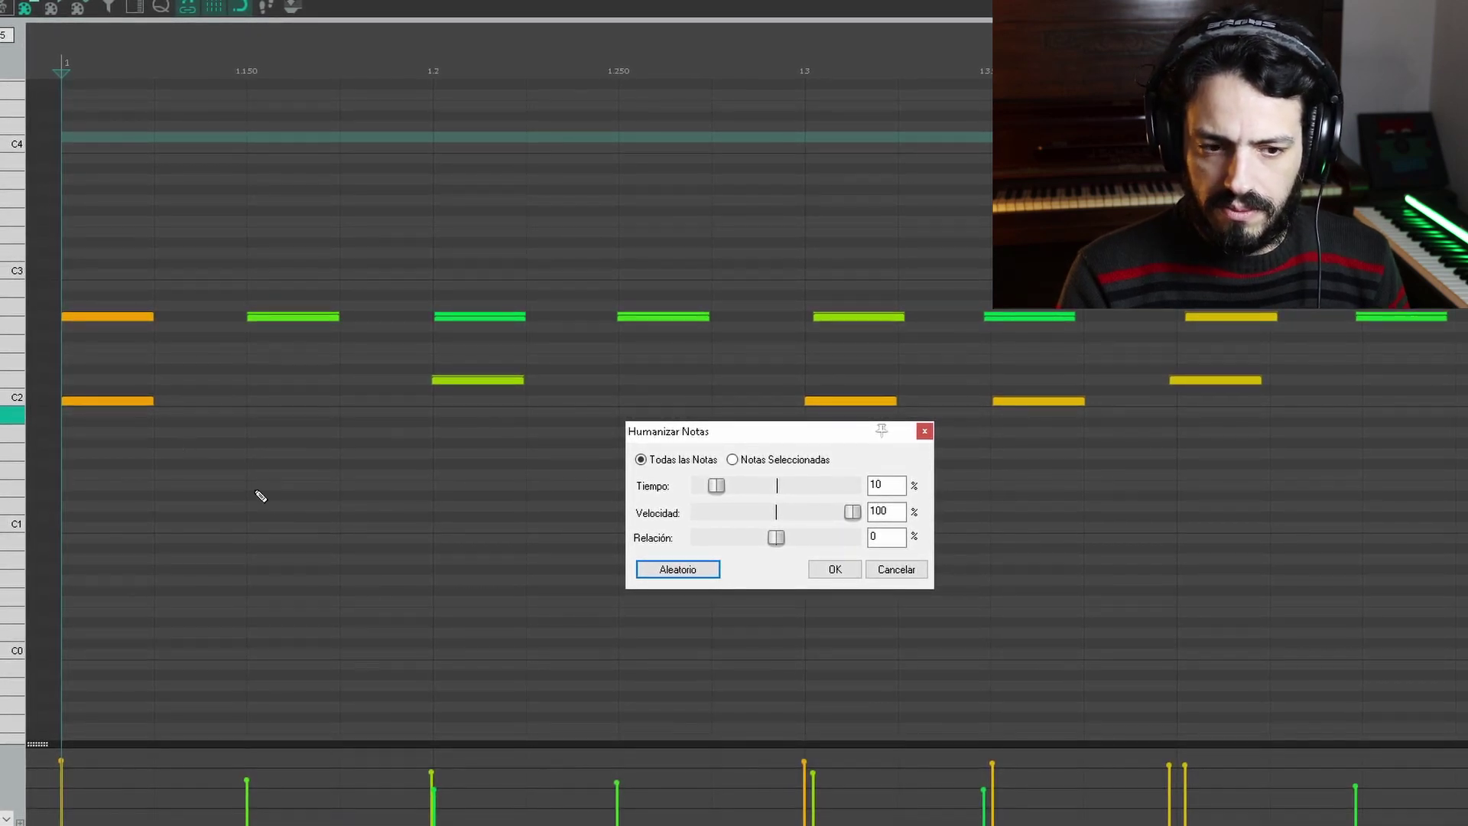
key(space)
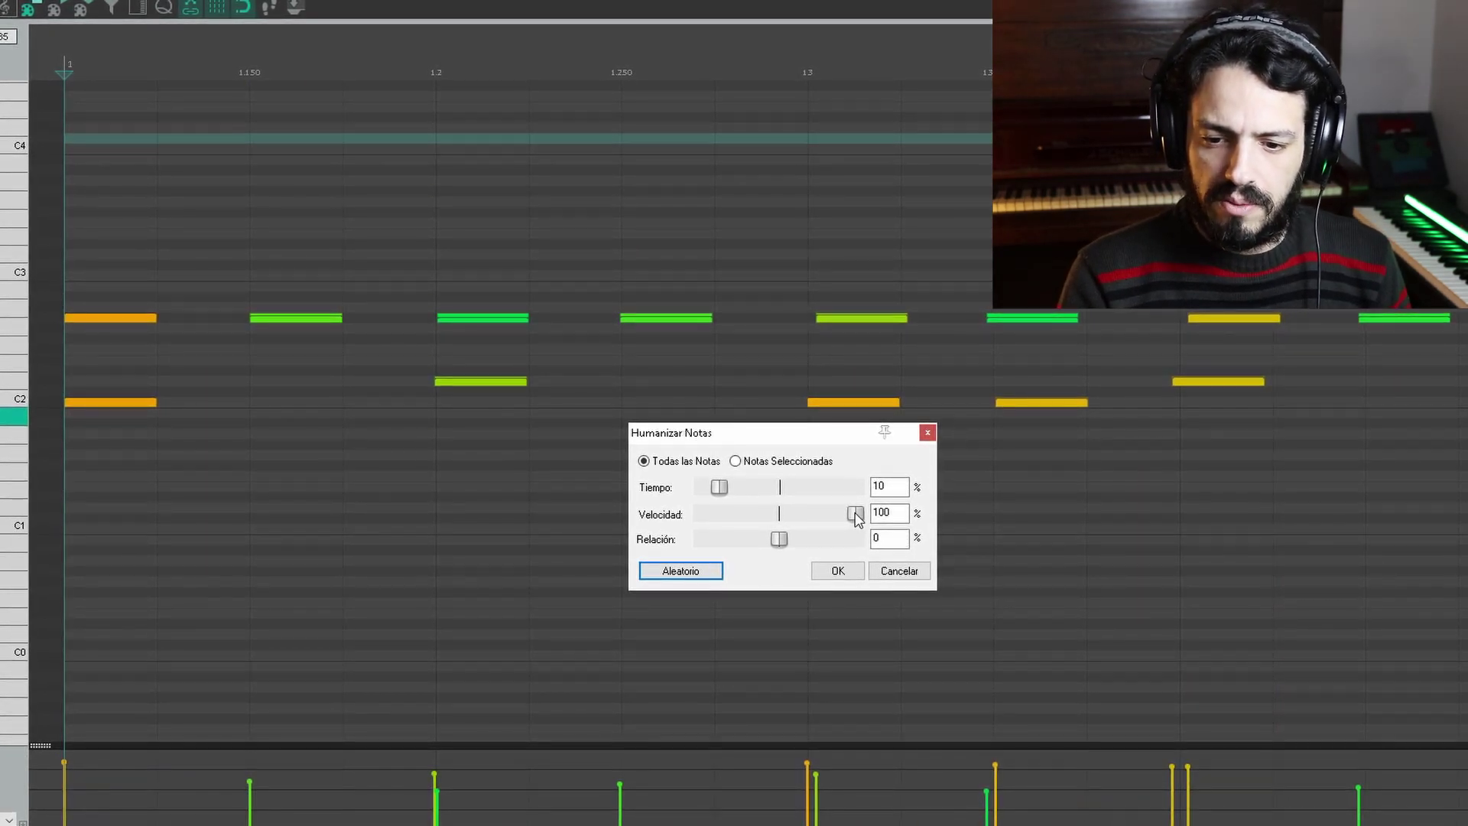
drag(855, 513, 751, 514)
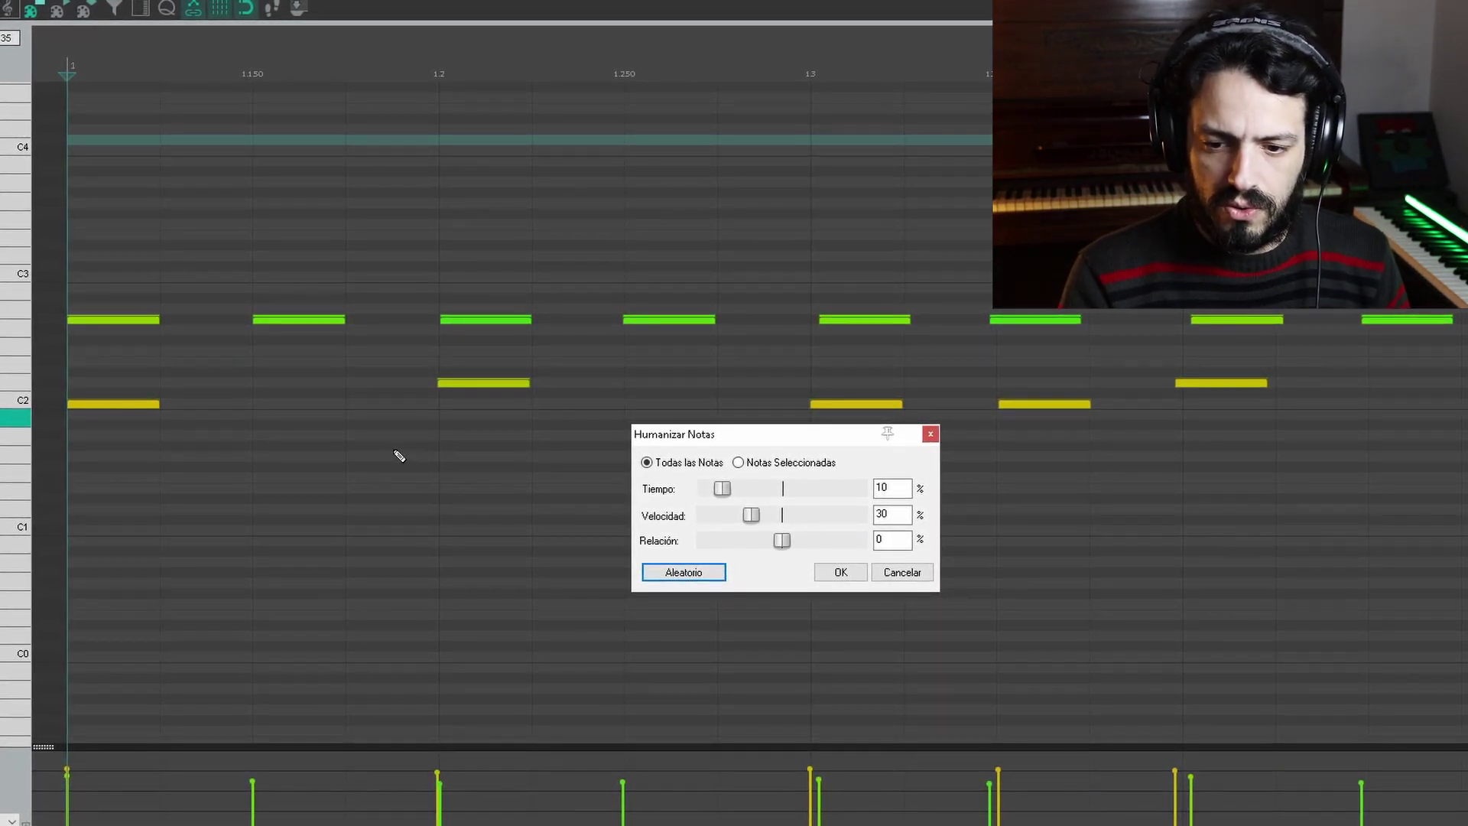
key(space)
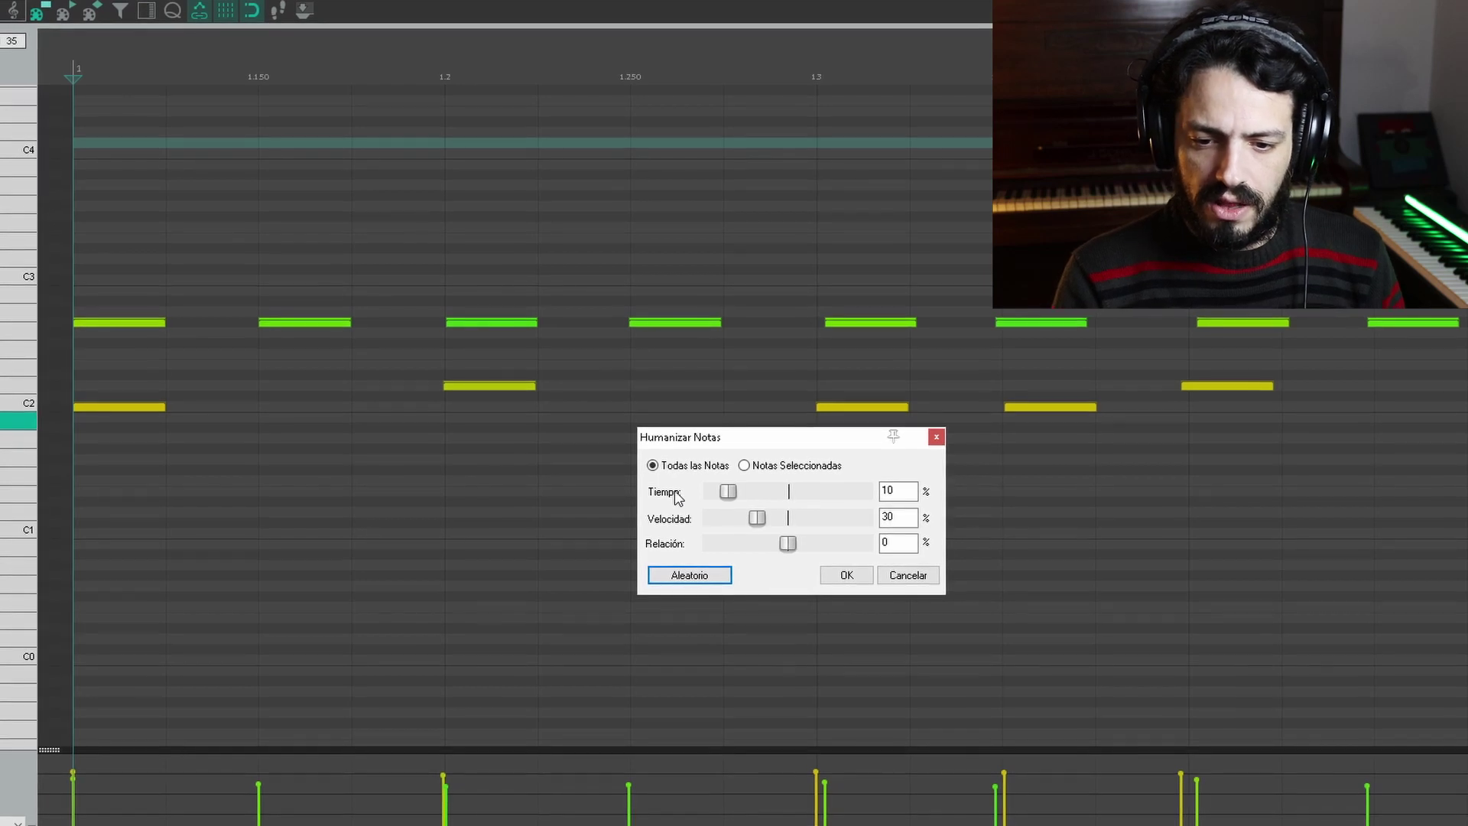
Try Tiempo at 50% with Relación at -100% and 100%, and restore Relación to 0% and Tiempo to 10%
drag(731, 493, 798, 499)
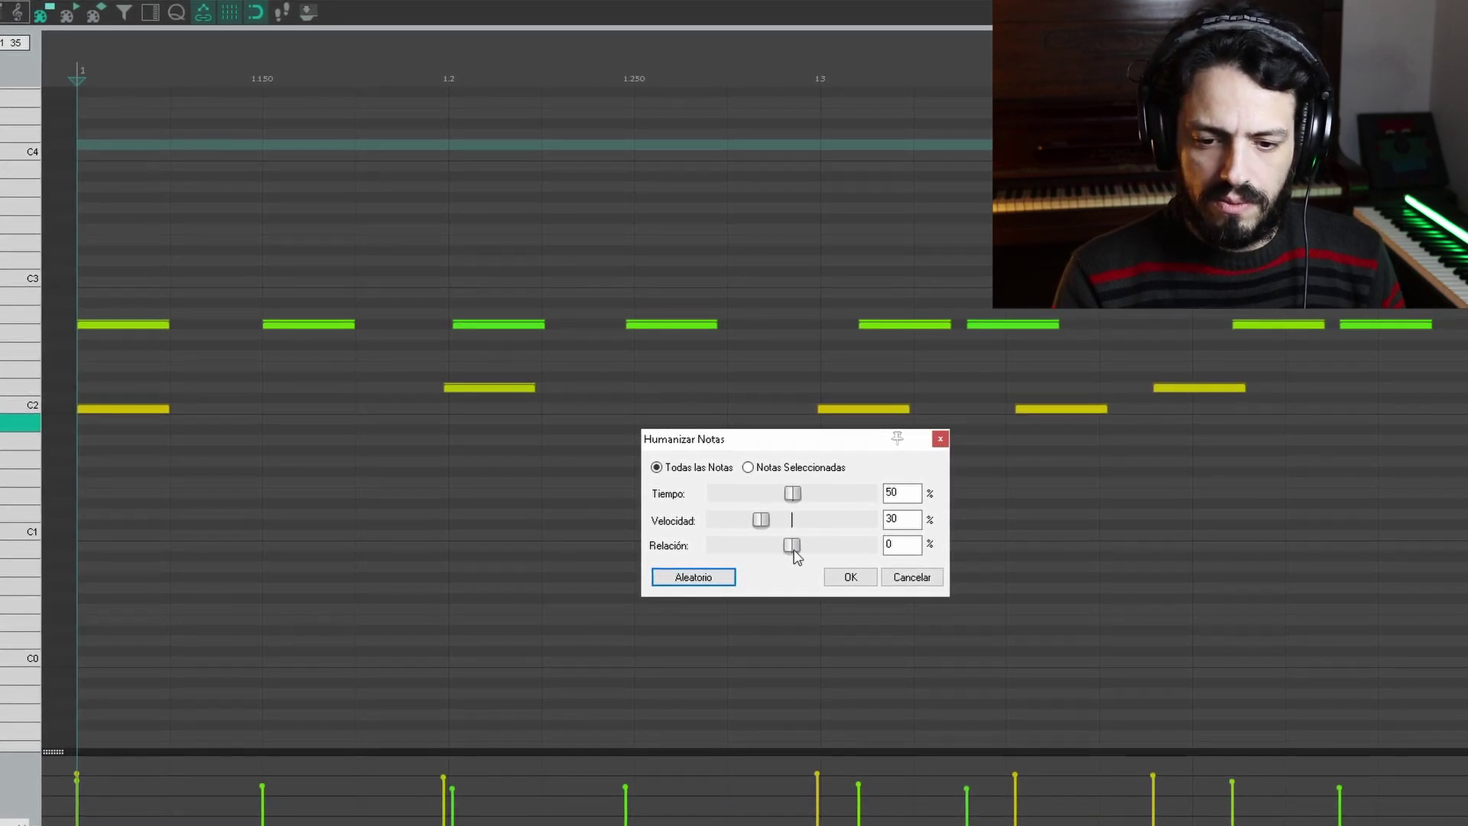
drag(793, 552, 703, 544)
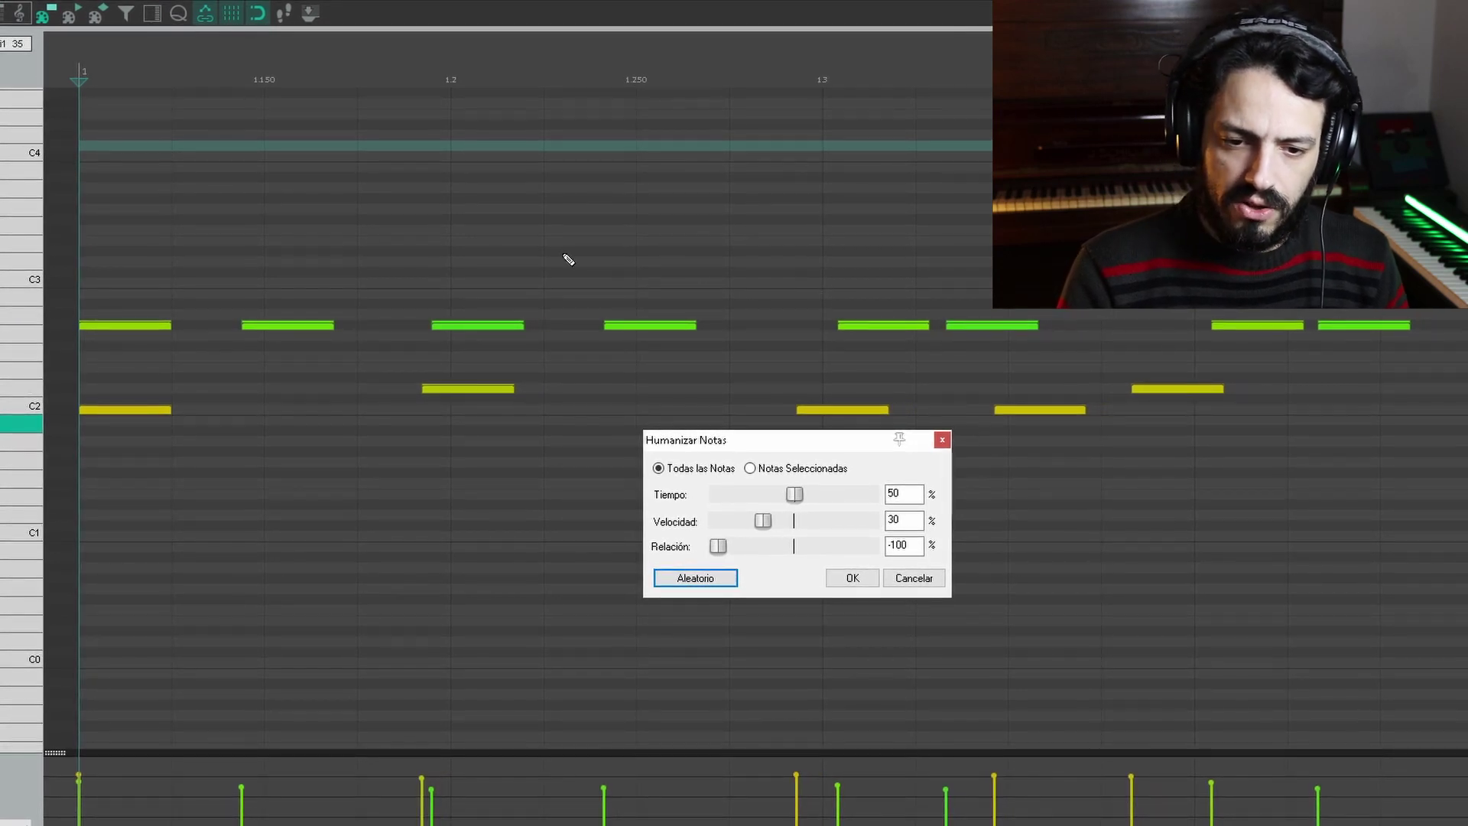
drag(719, 547, 873, 549)
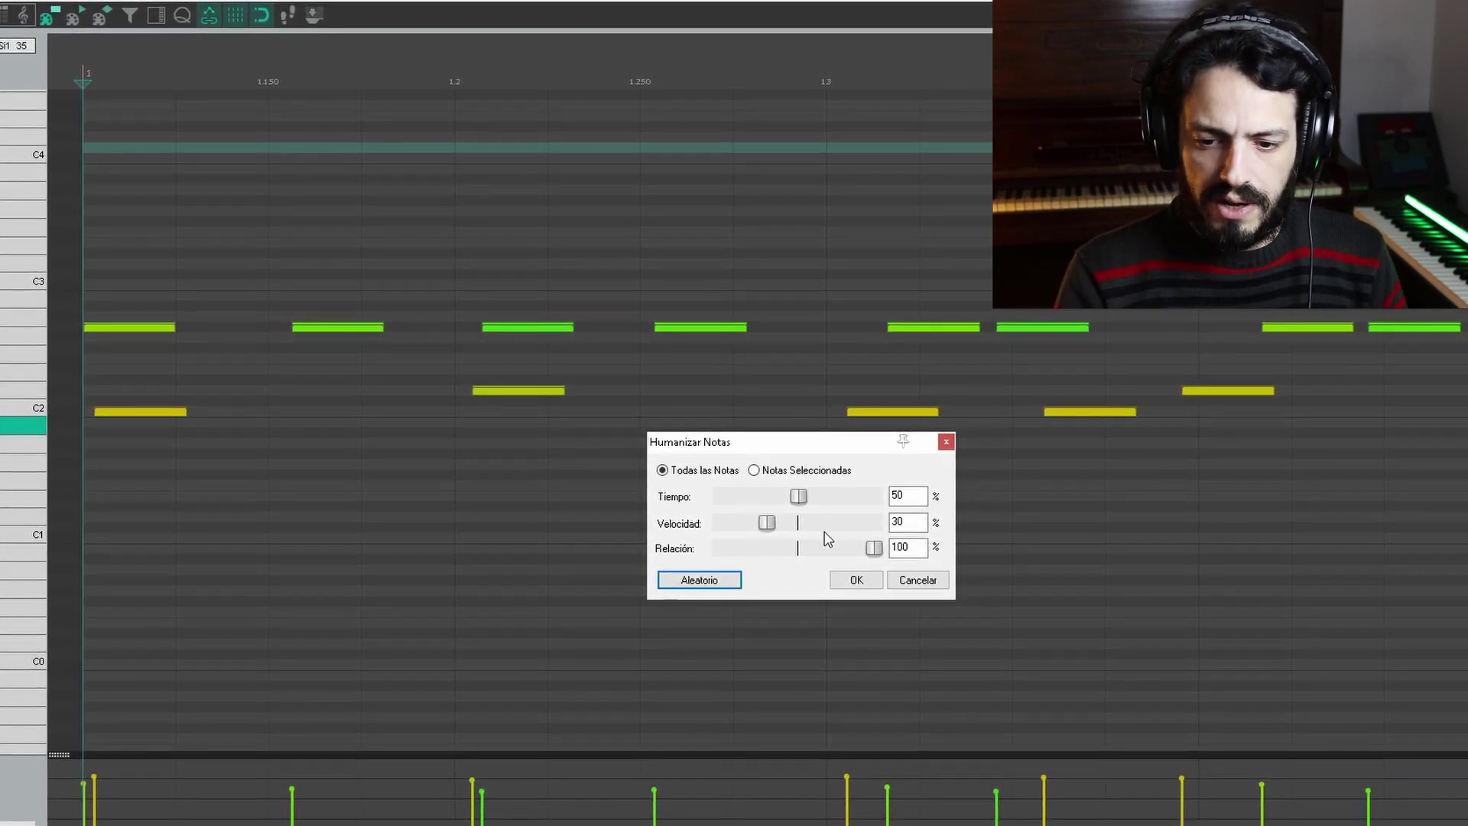
click(798, 547)
drag(803, 497, 743, 498)
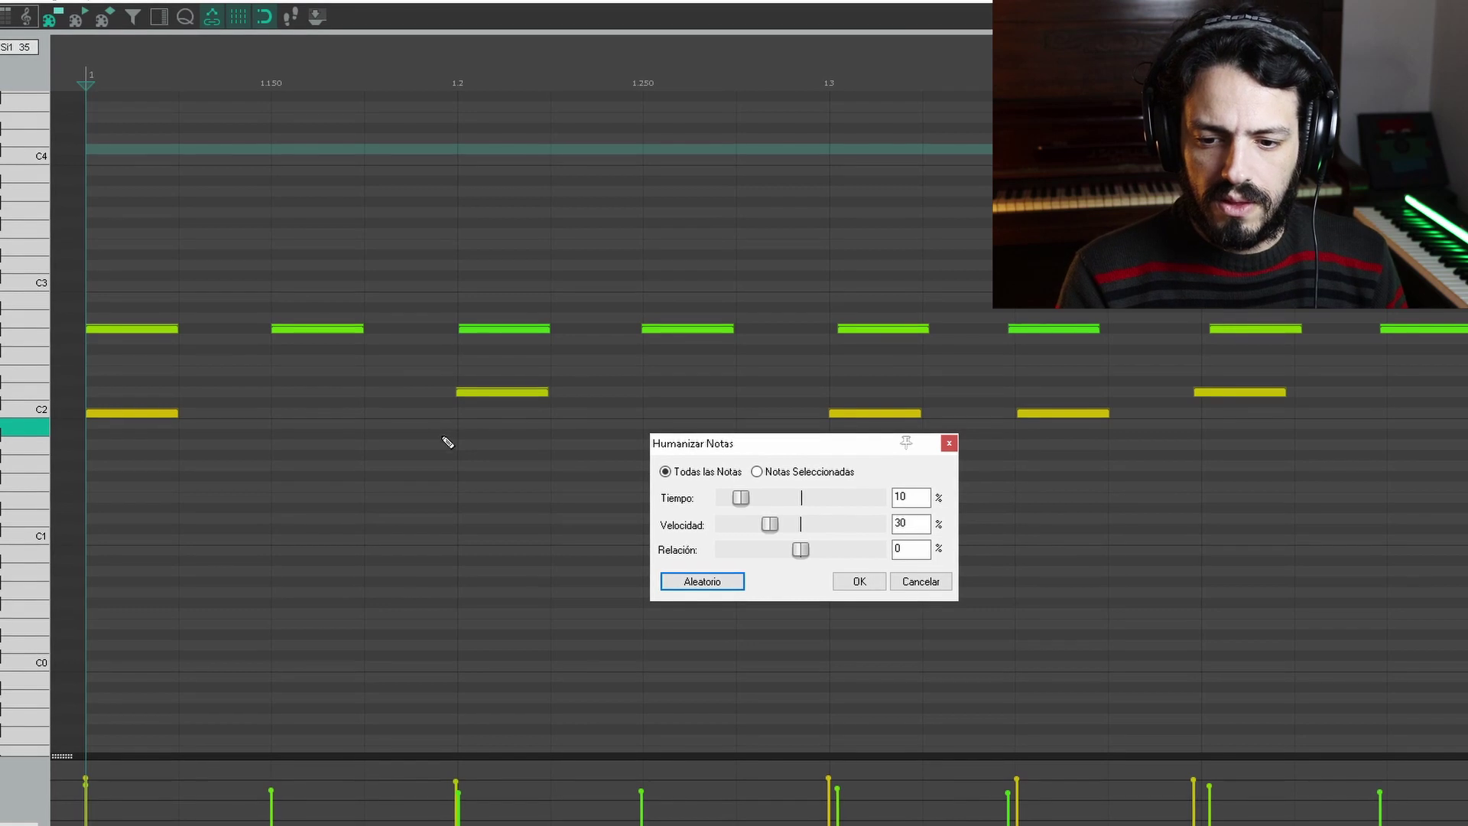
Play the whole drum pattern with the current humanize settings
scroll(374, 223, down, 3)
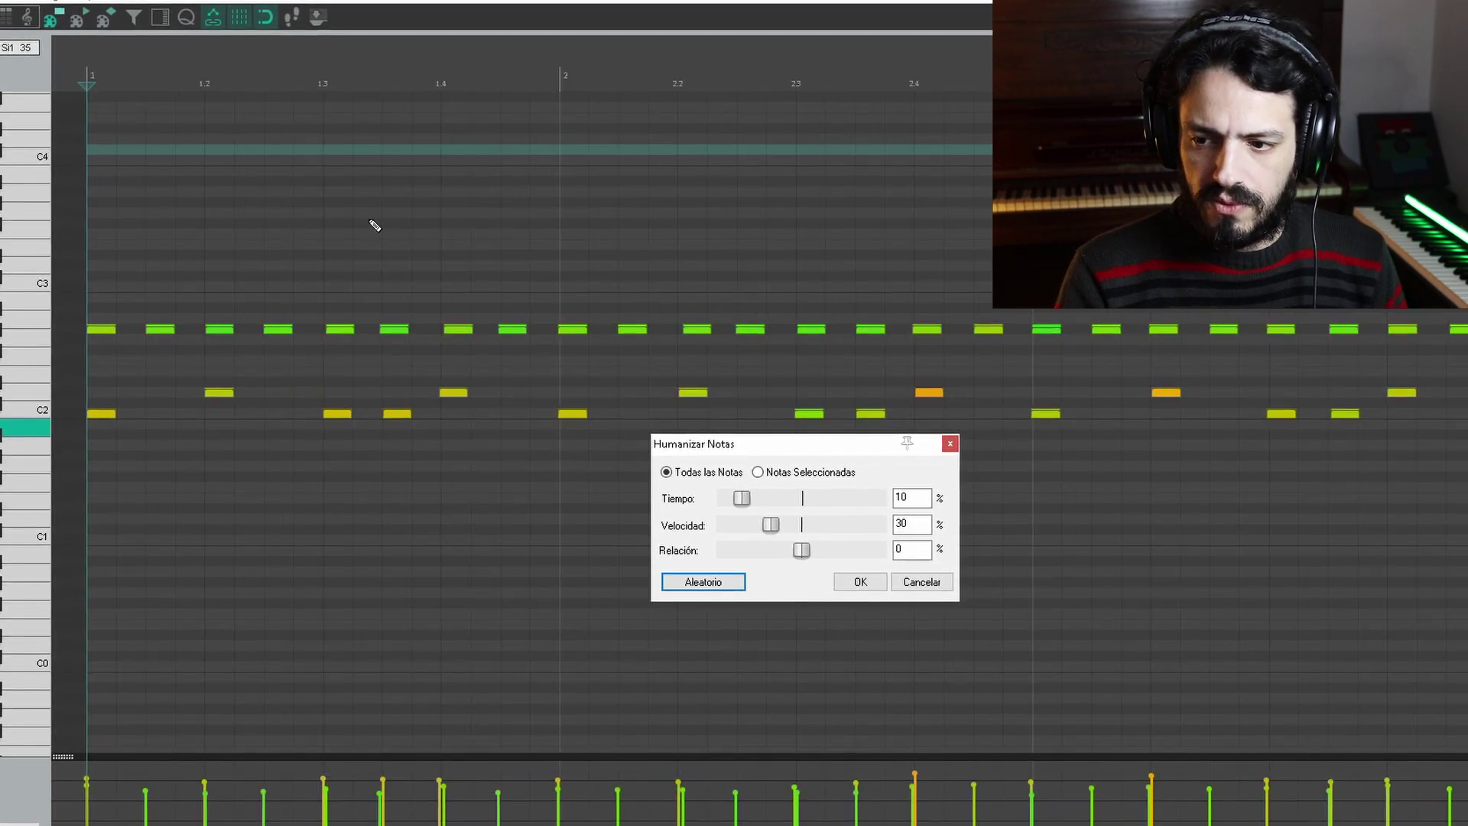
scroll(374, 223, down, 1)
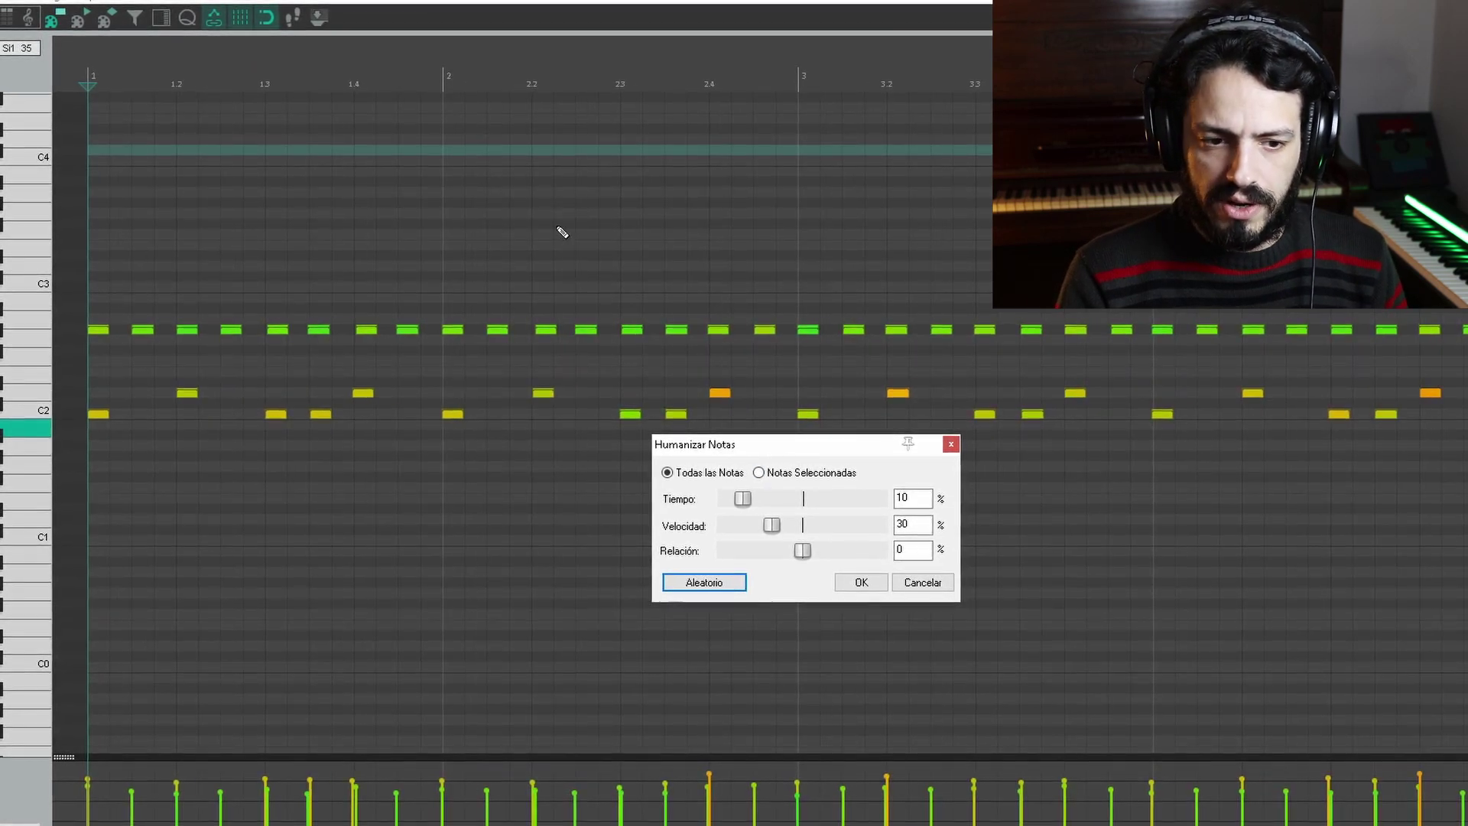
key(space)
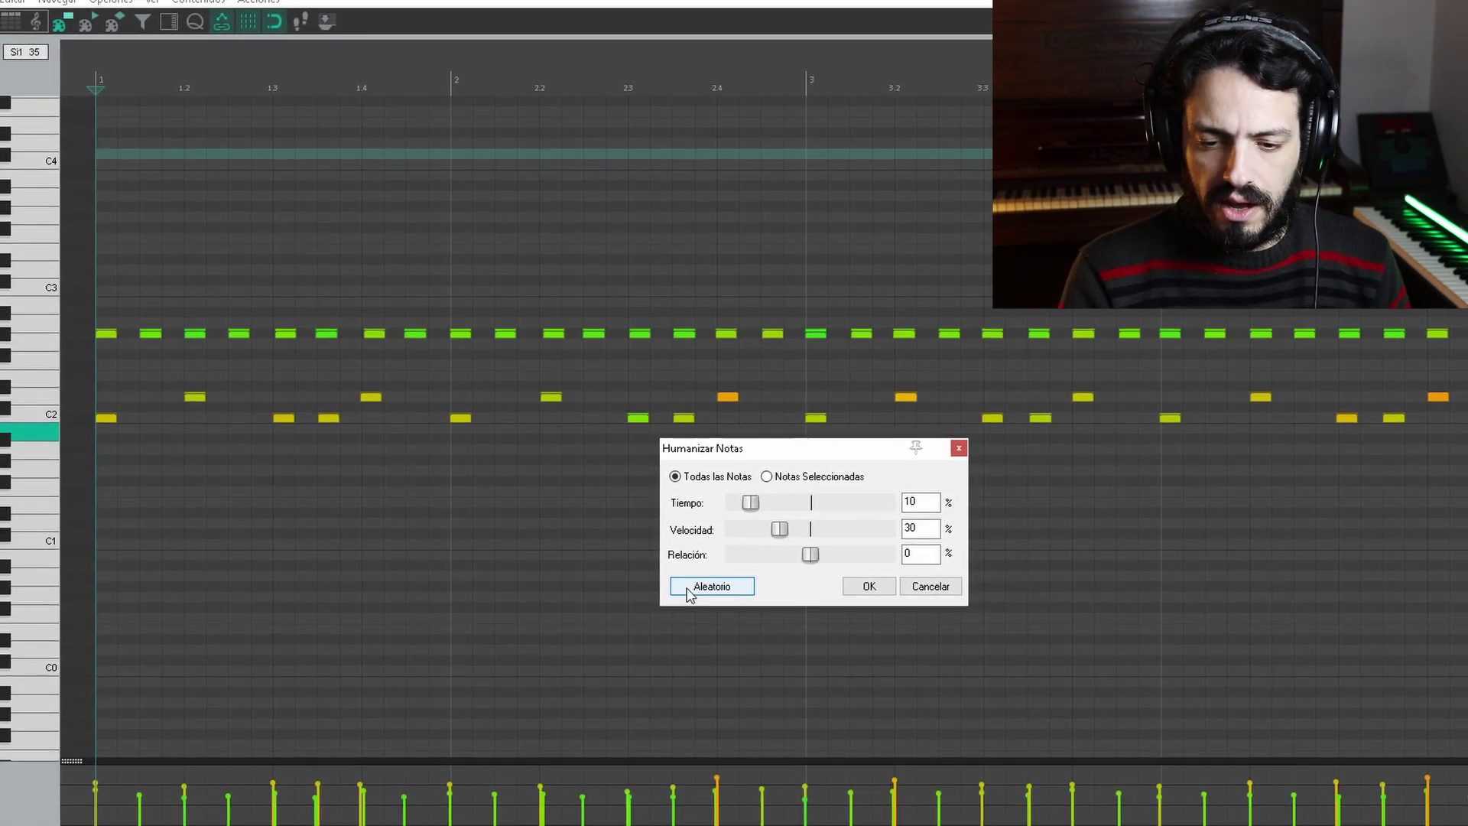
Re-randomize the humanized notes three times, apply the humanization, and play the drum pattern
click(739, 589)
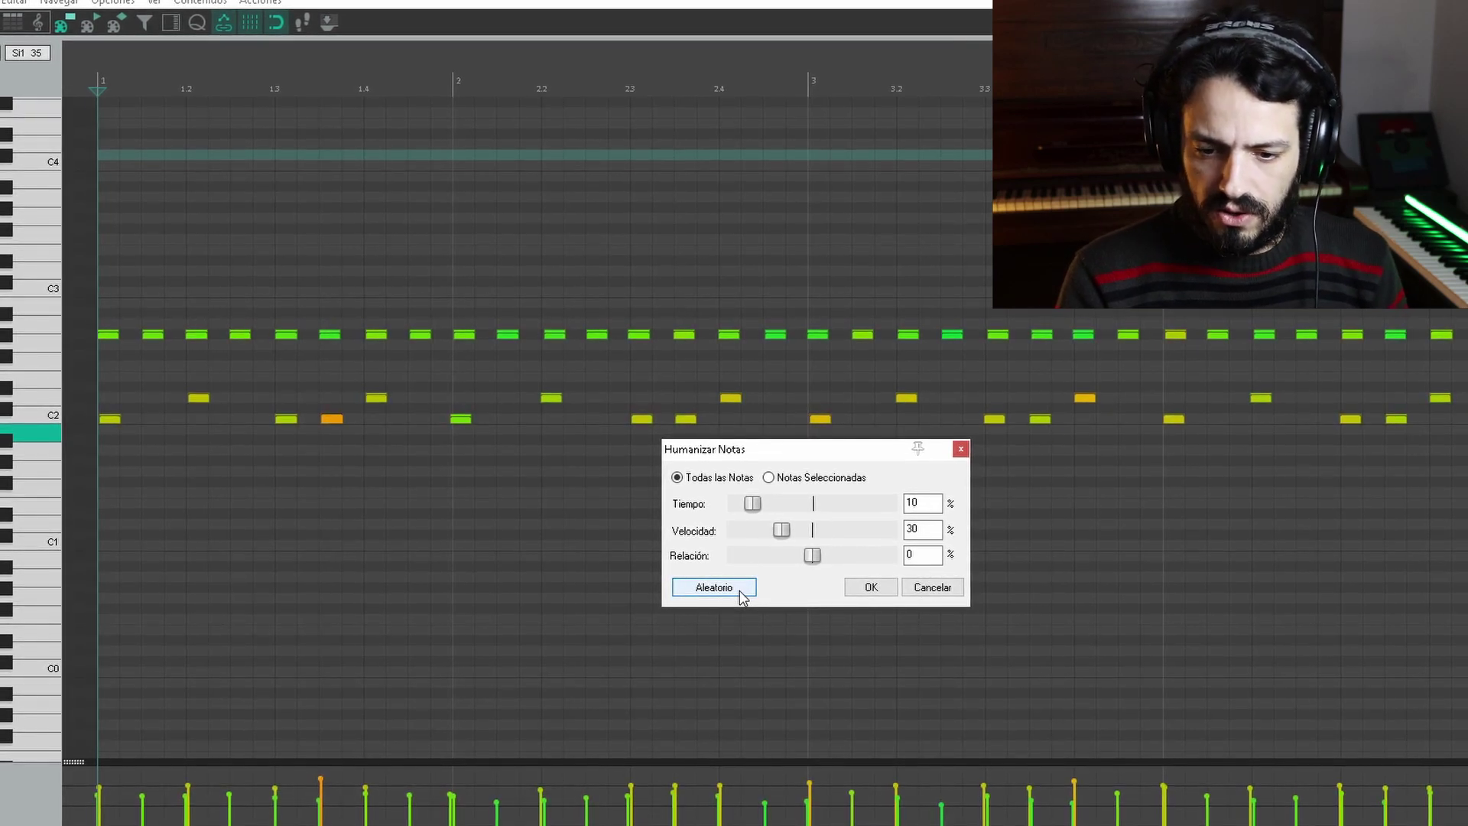
click(740, 590)
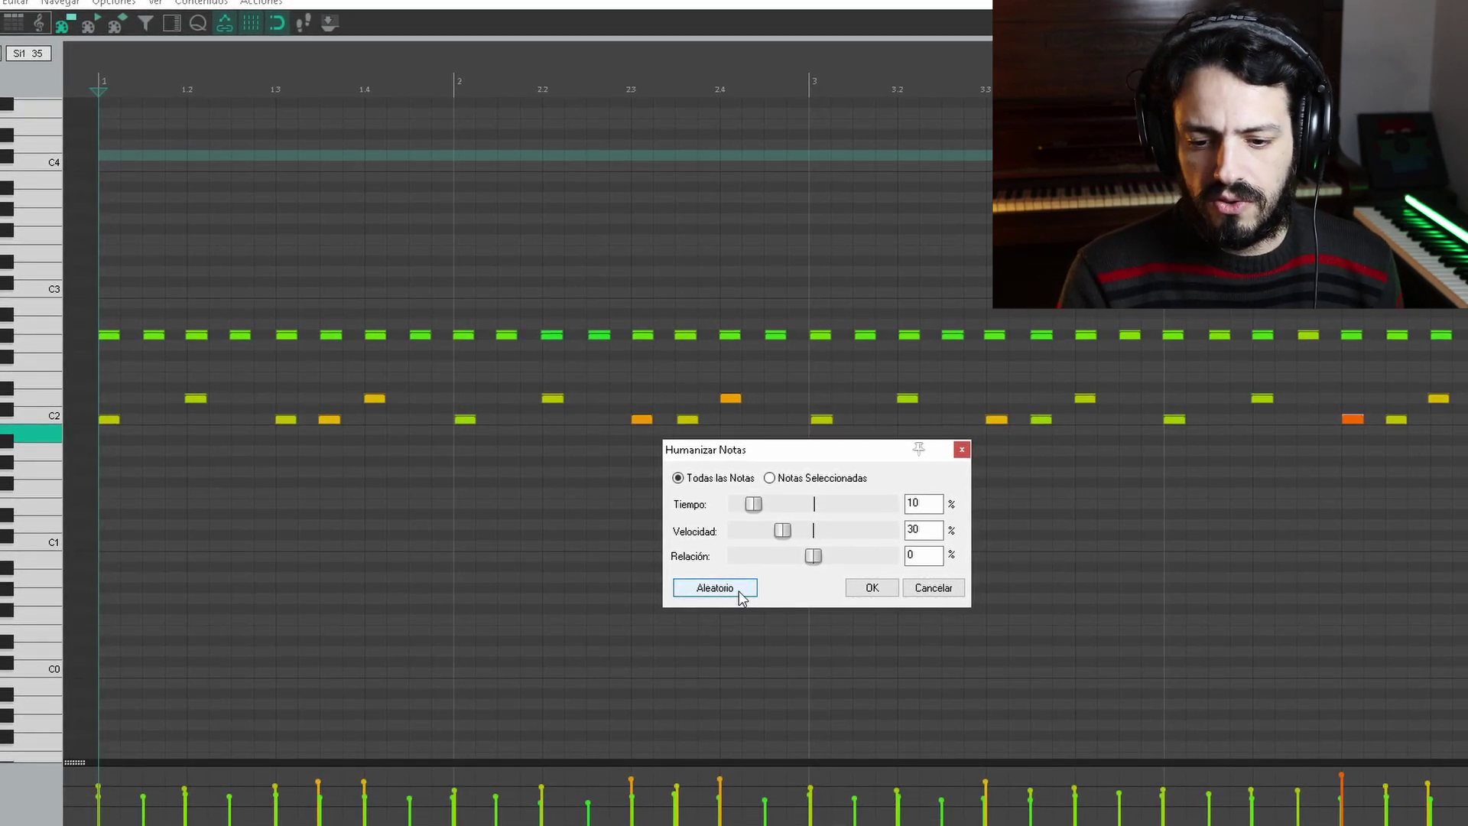
click(739, 590)
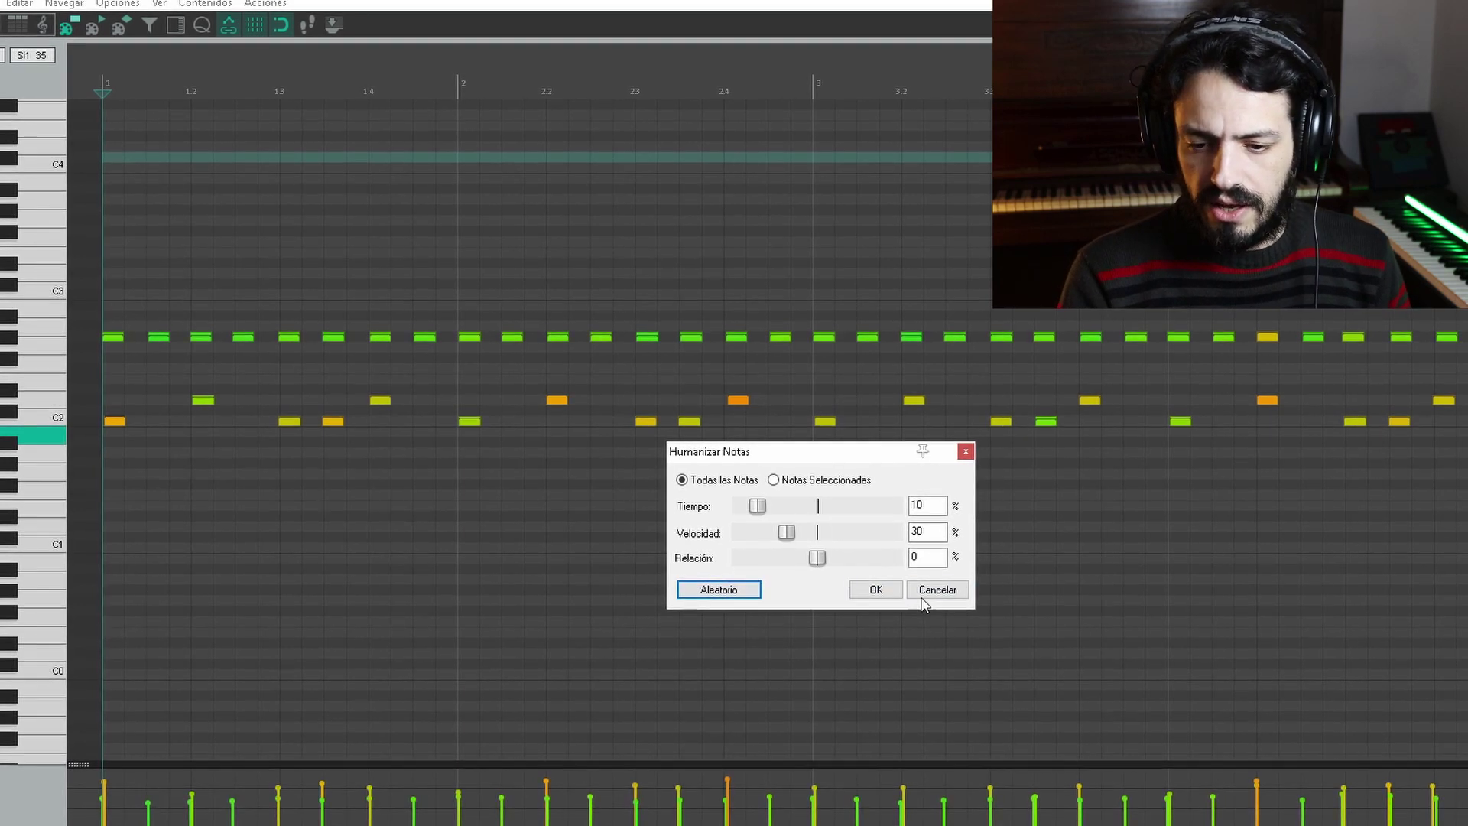
click(875, 592)
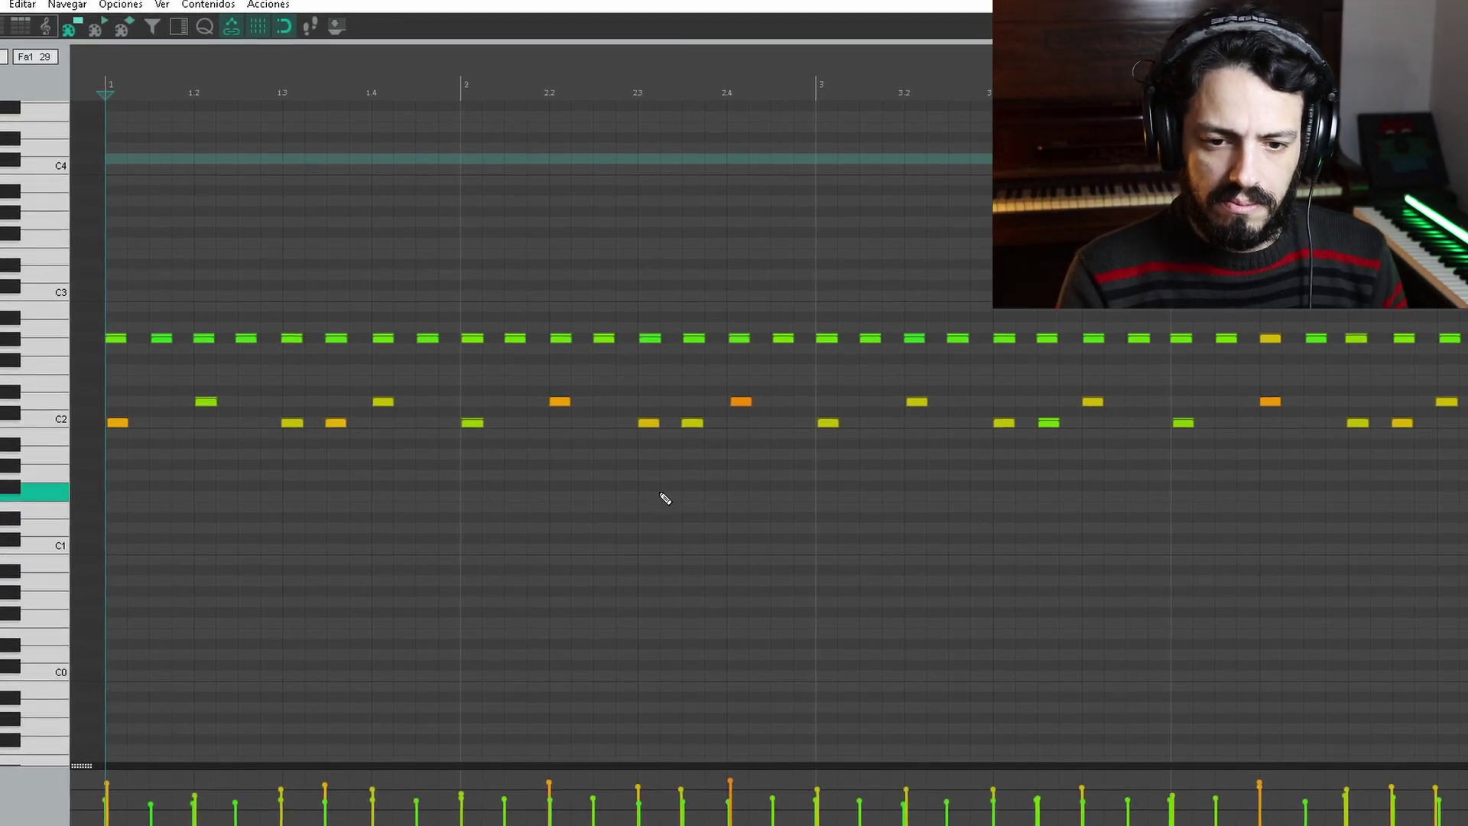
key(space)
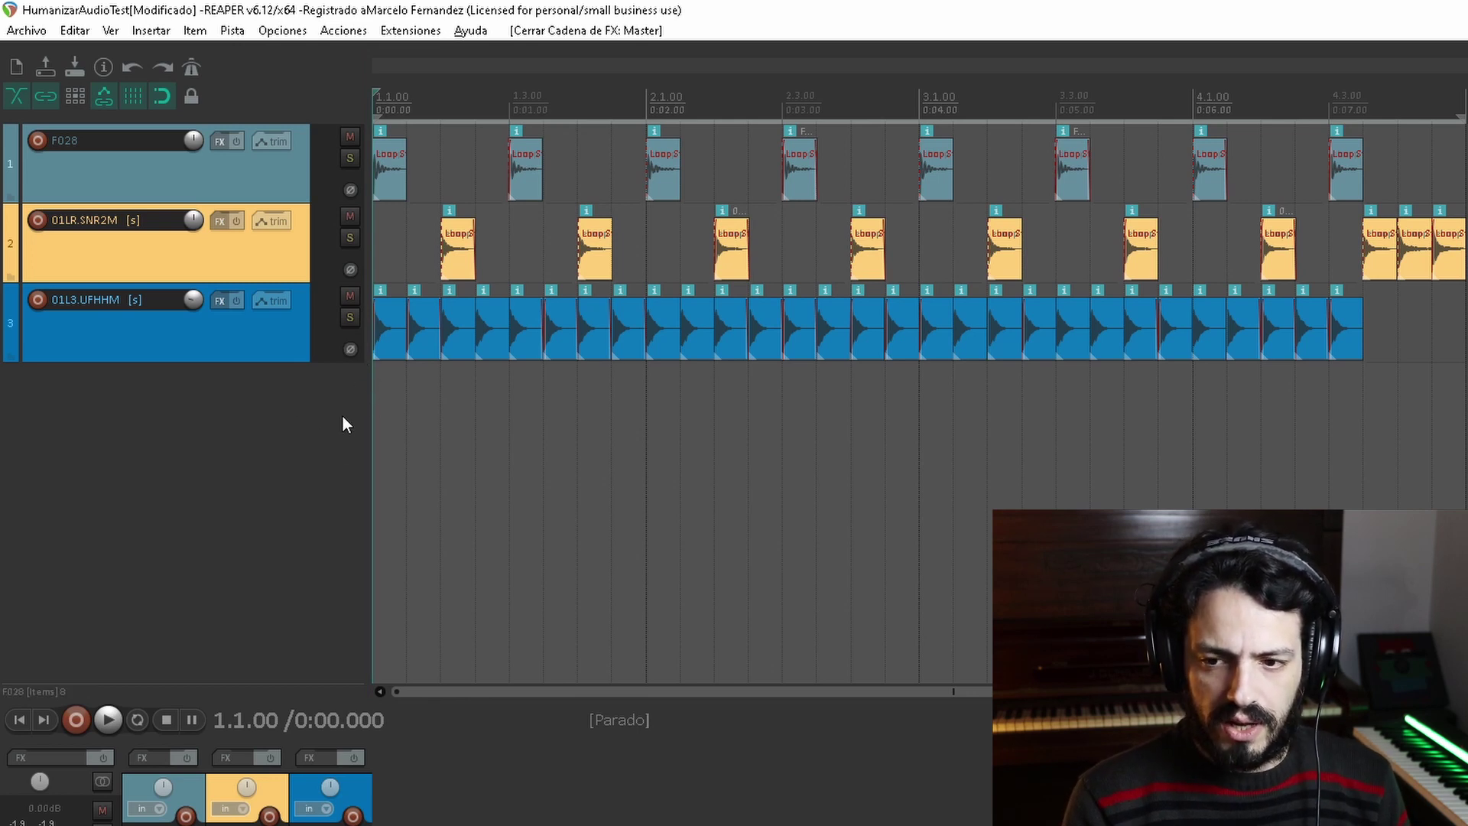
Play the three-track audio drum loop in the HumanizarAudioTest project and look over the available SWS extension tools
key(space)
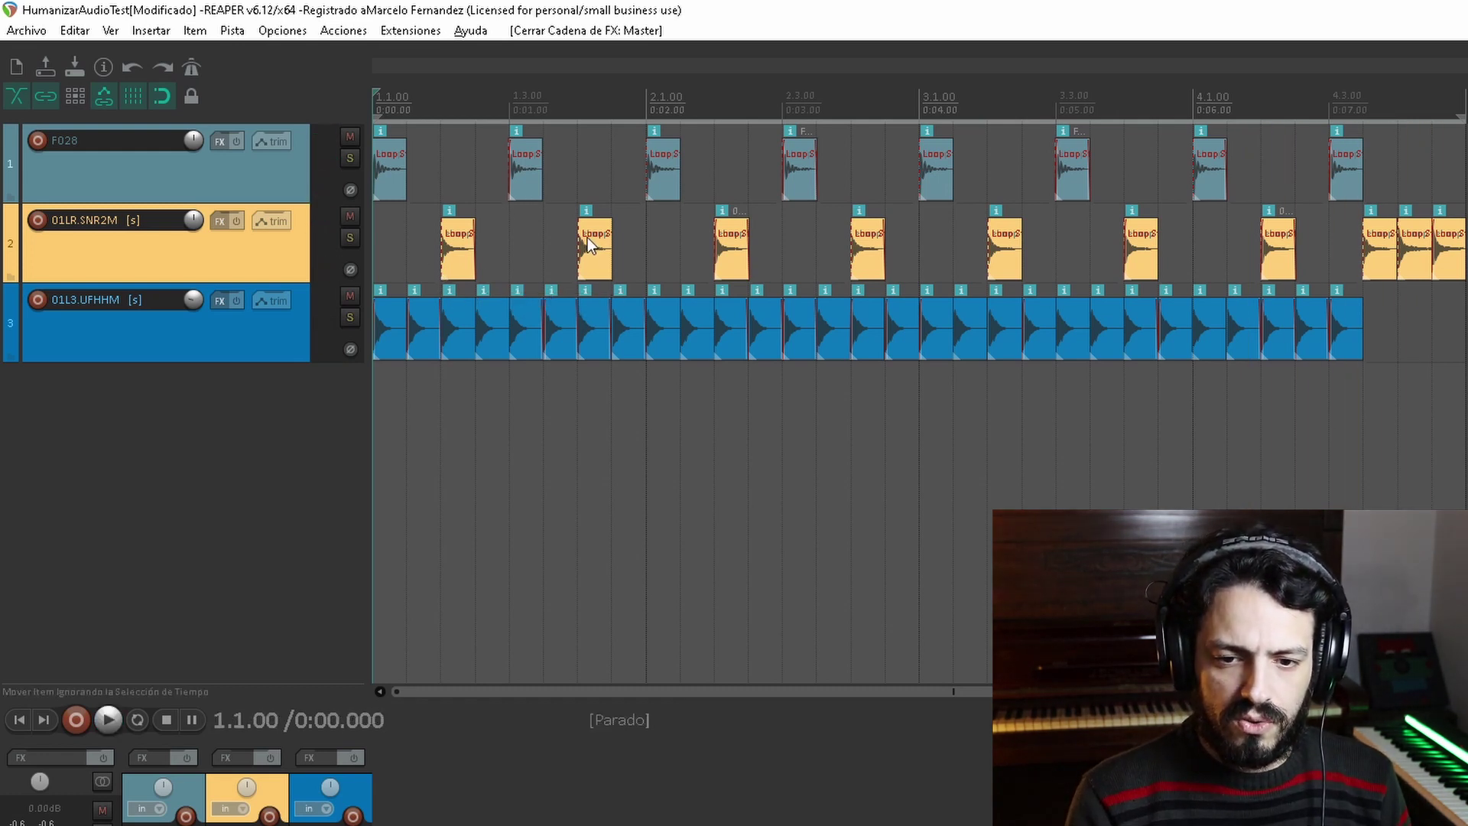
scroll(587, 237, up, 5)
scroll(587, 237, up, 3)
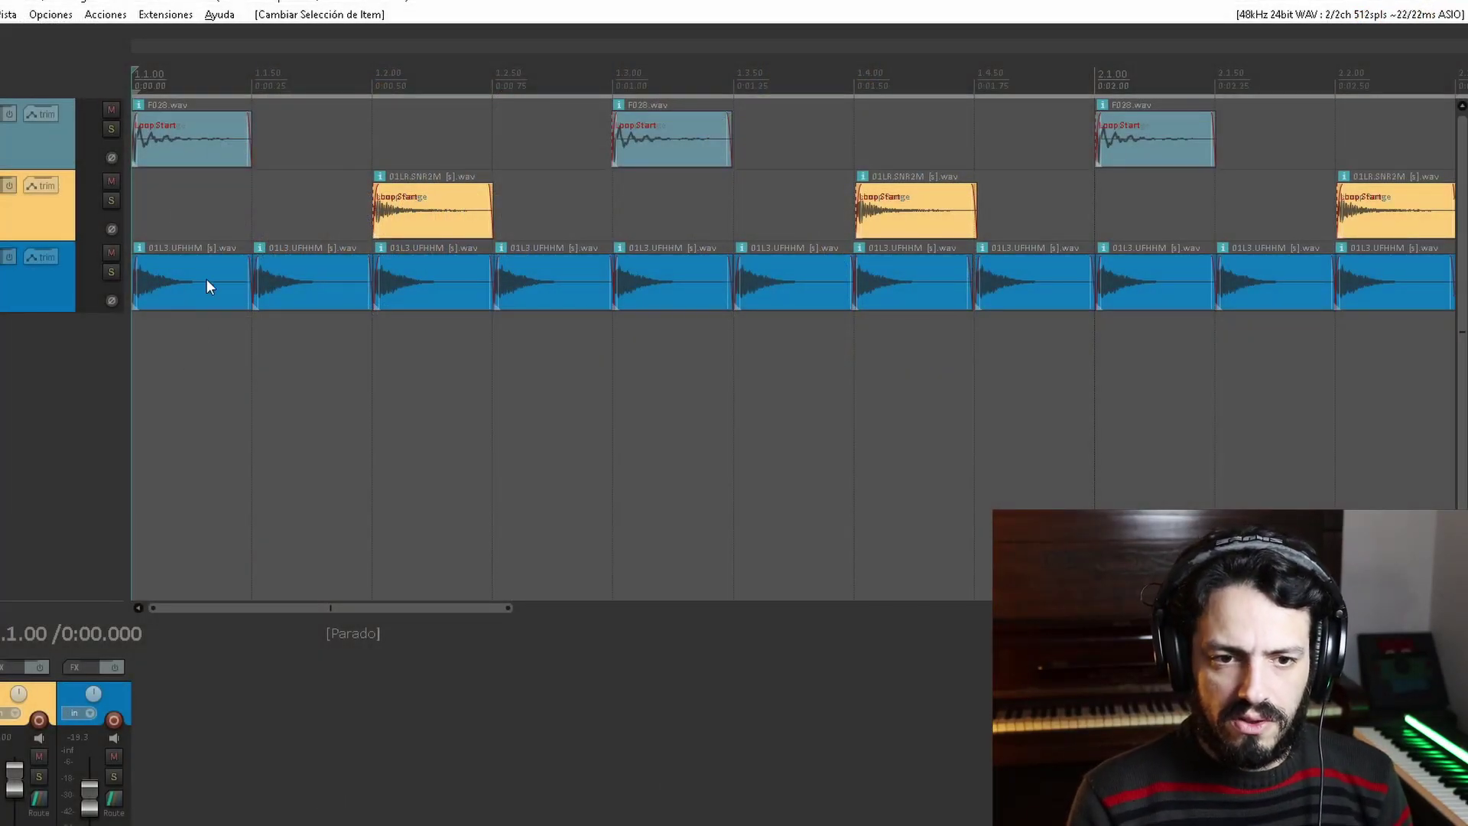
click(154, 17)
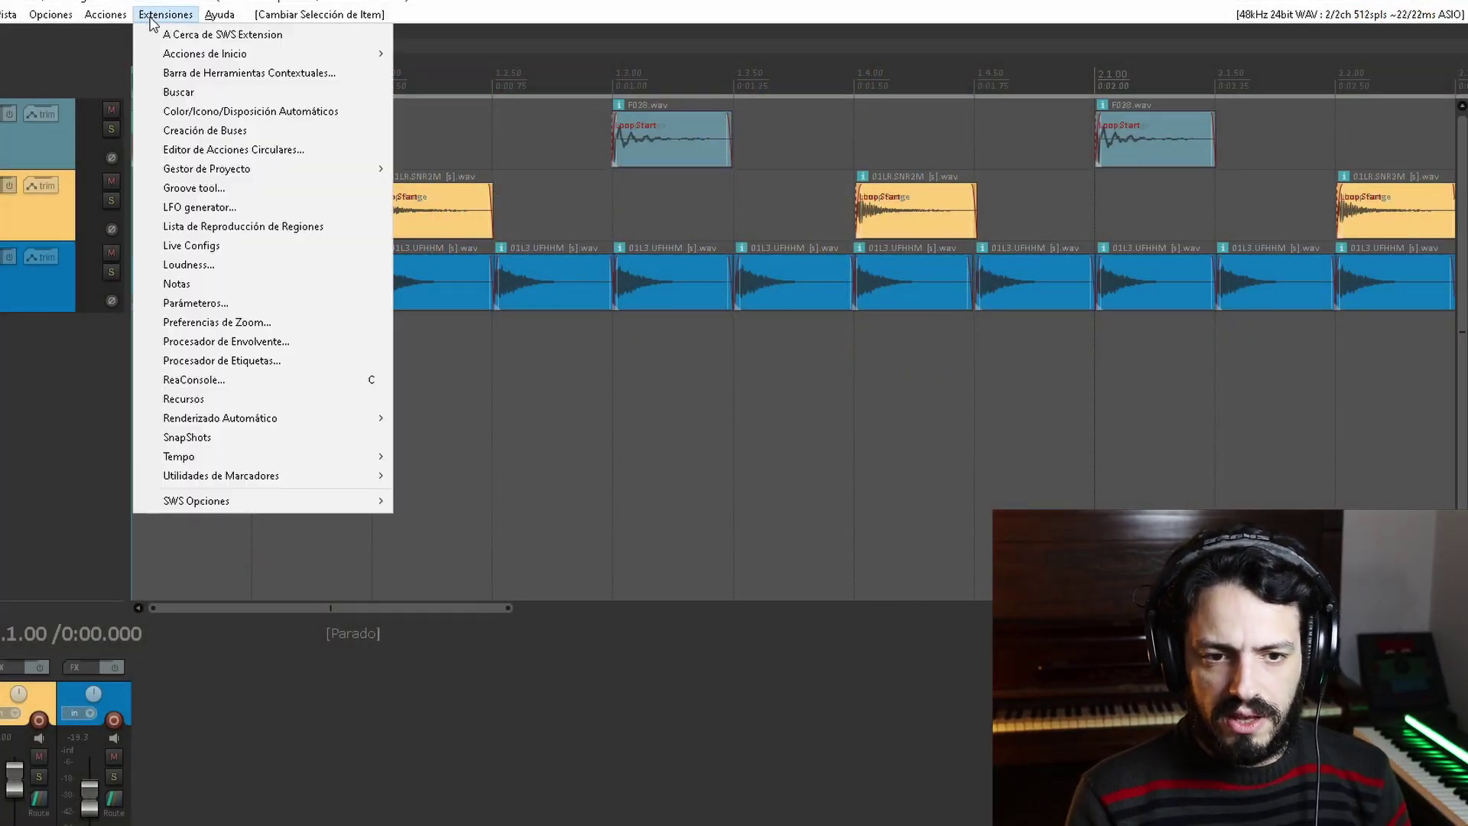
click(184, 17)
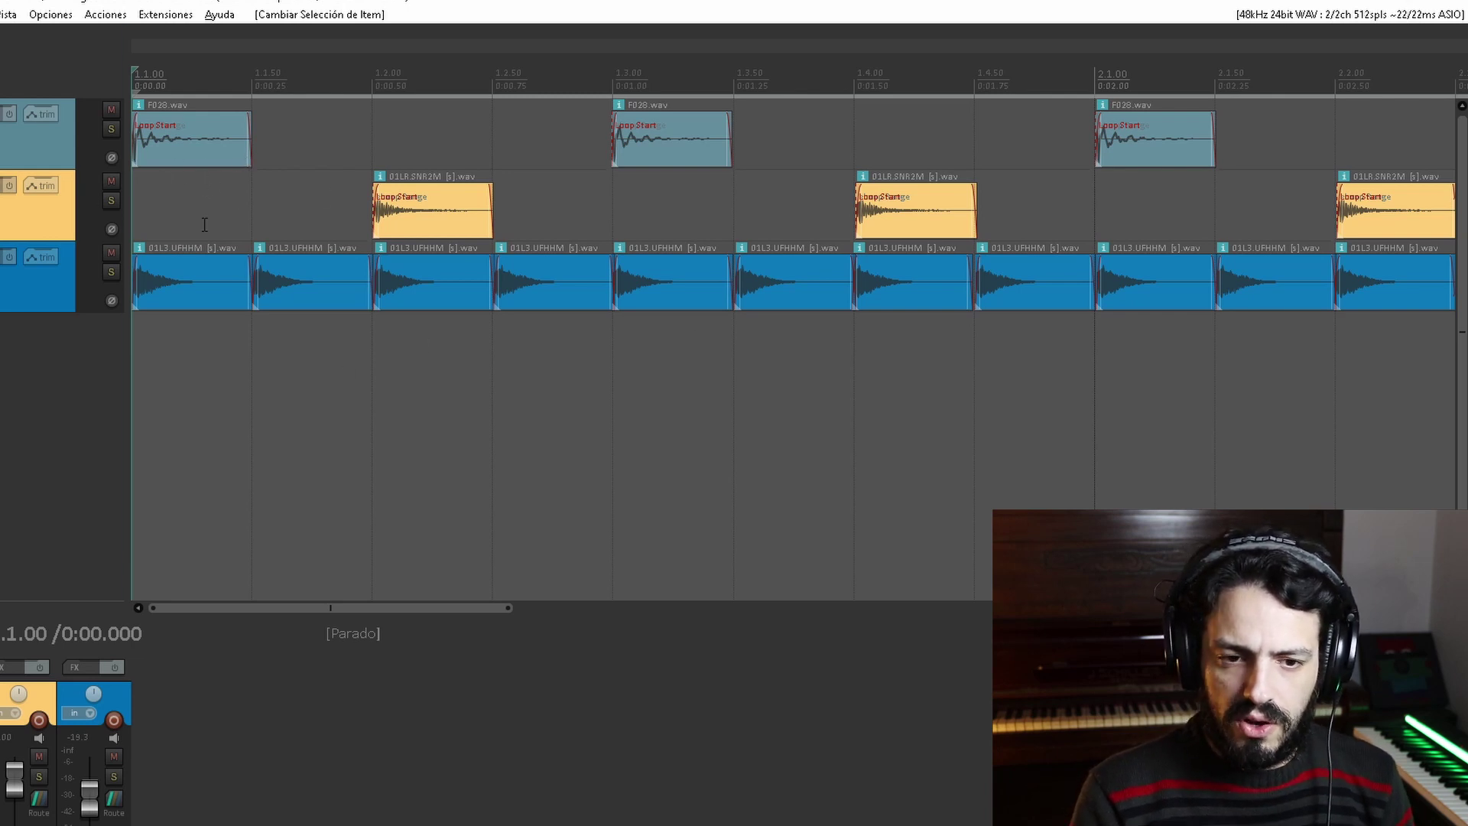
Select all audio items on the three drum tracks, find "ordenar" actions, and run Xenakios/SWS: Ordenar Aleatoriamente las Posiciones de los Items
scroll(215, 192, down, 6)
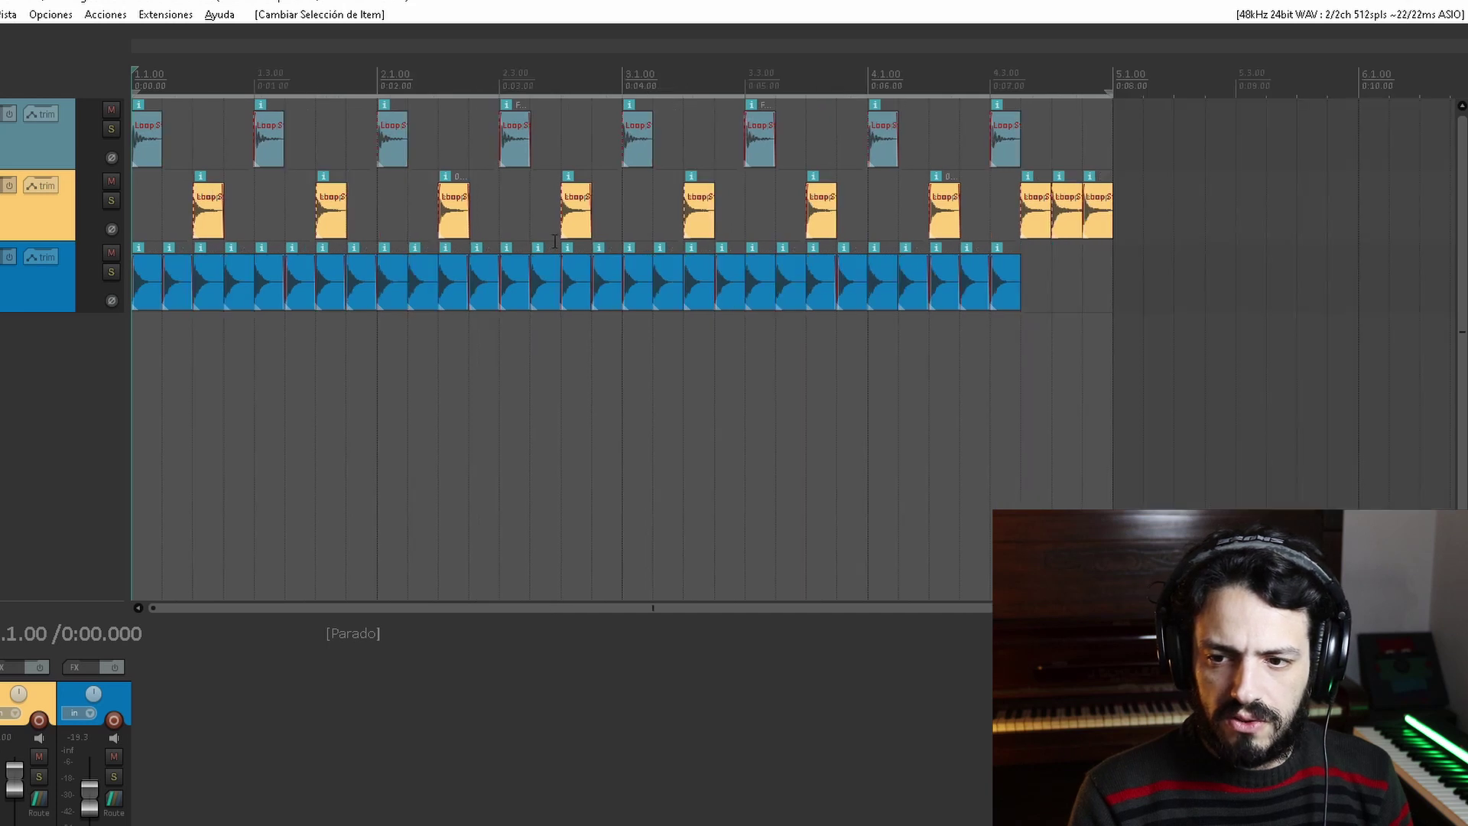
drag(1209, 345, 138, 119)
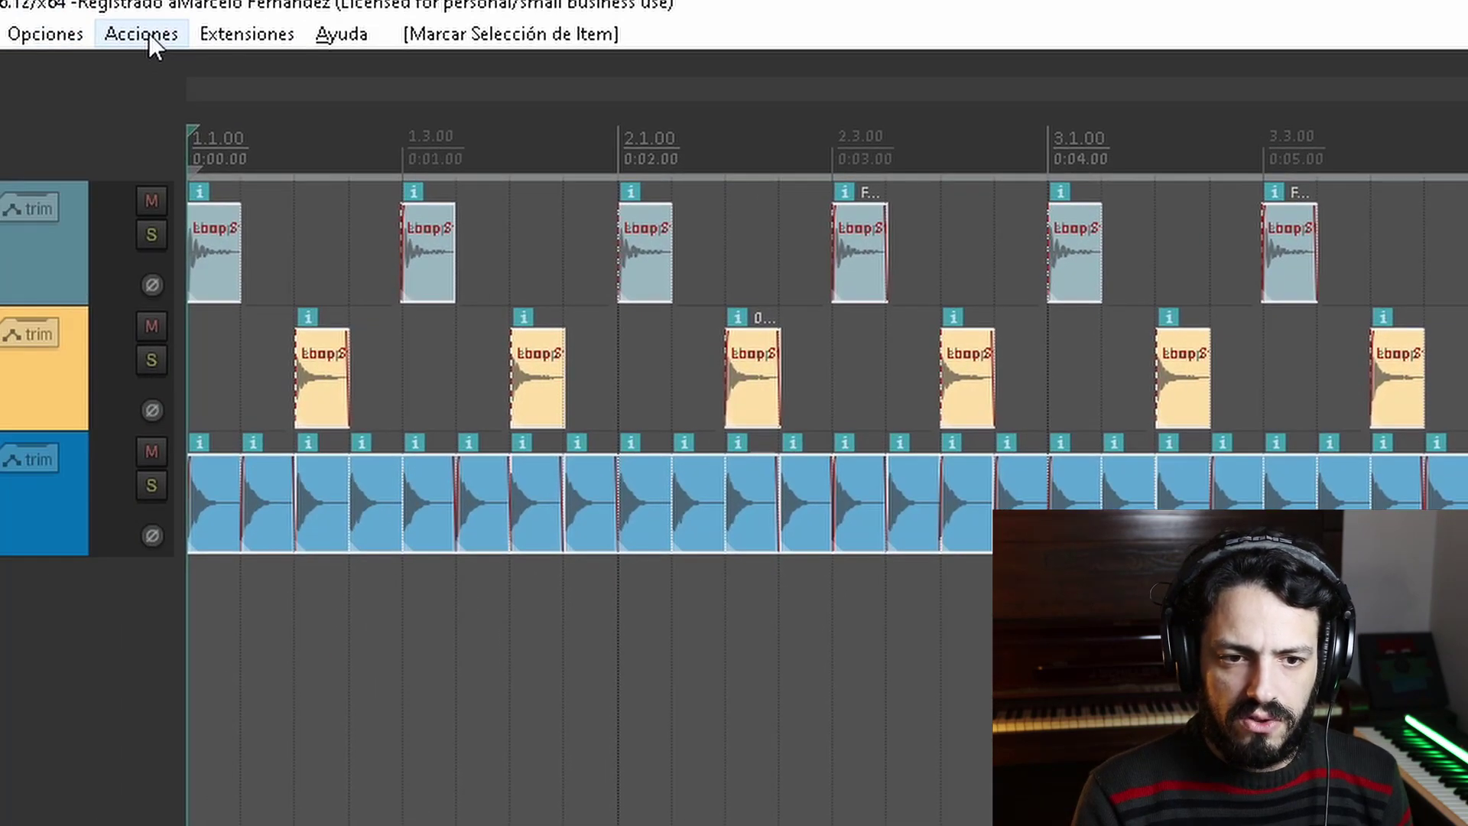
click(146, 34)
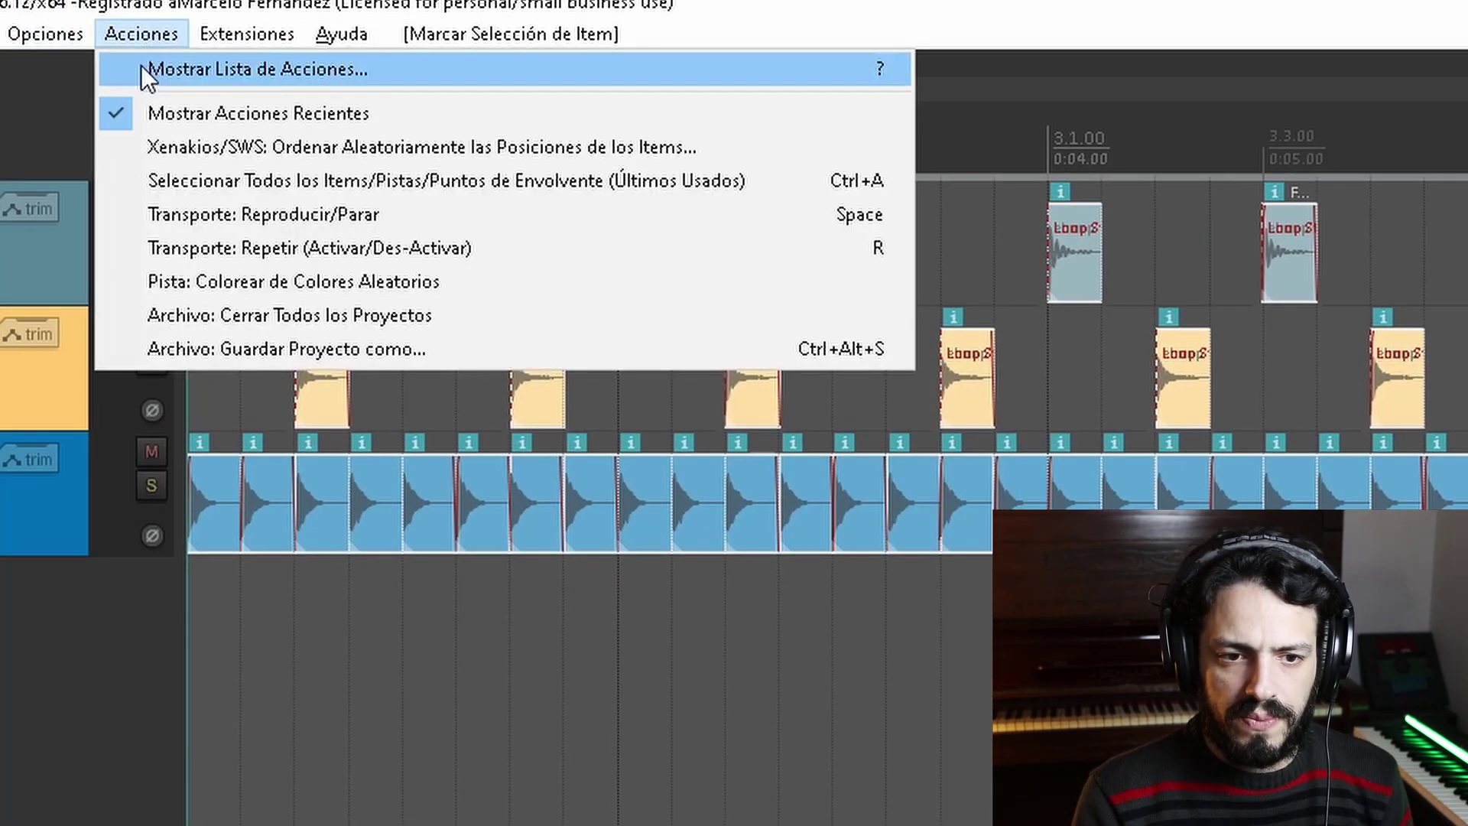
click(396, 64)
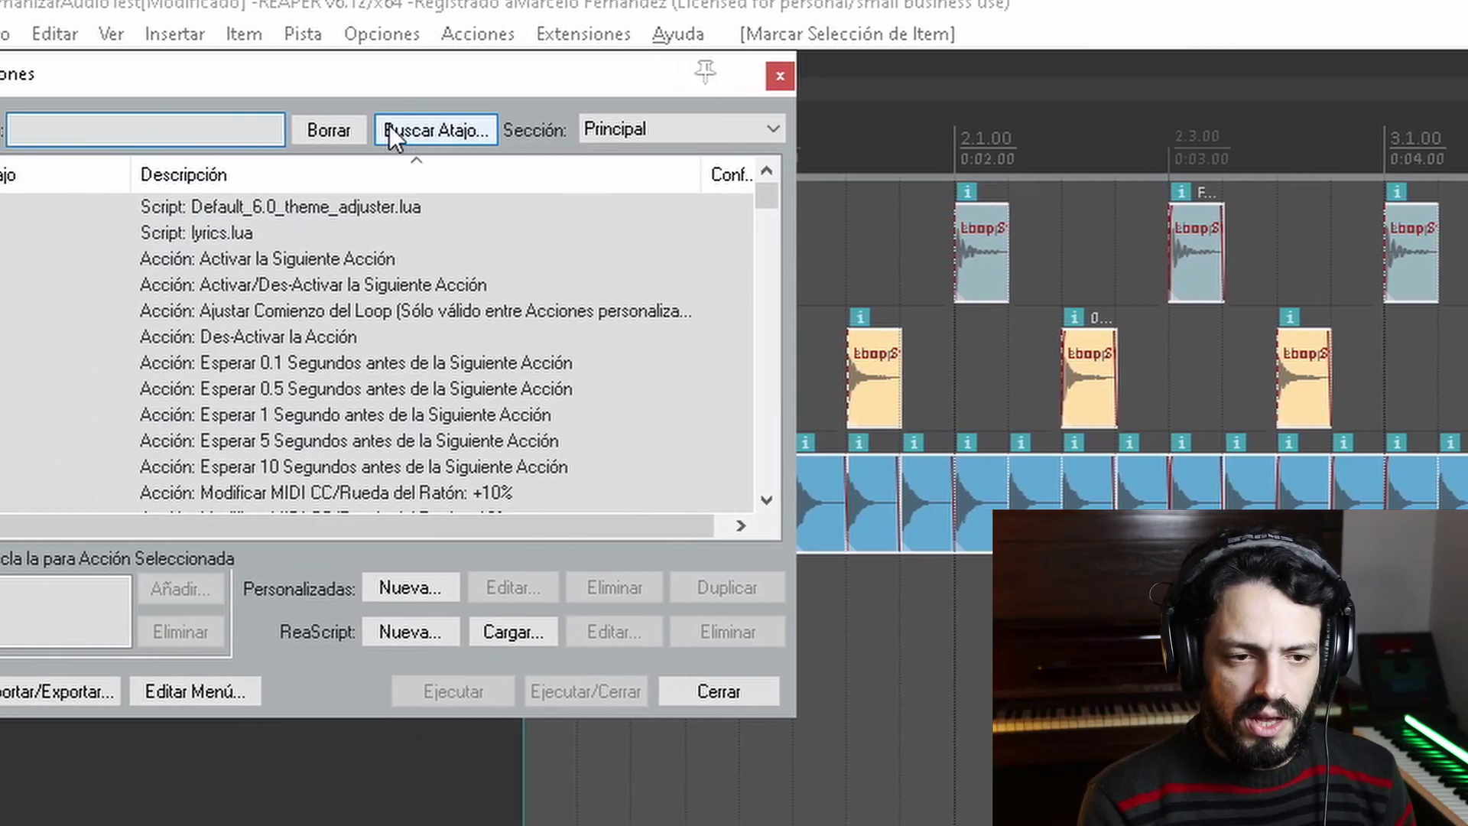
text(ordenar)
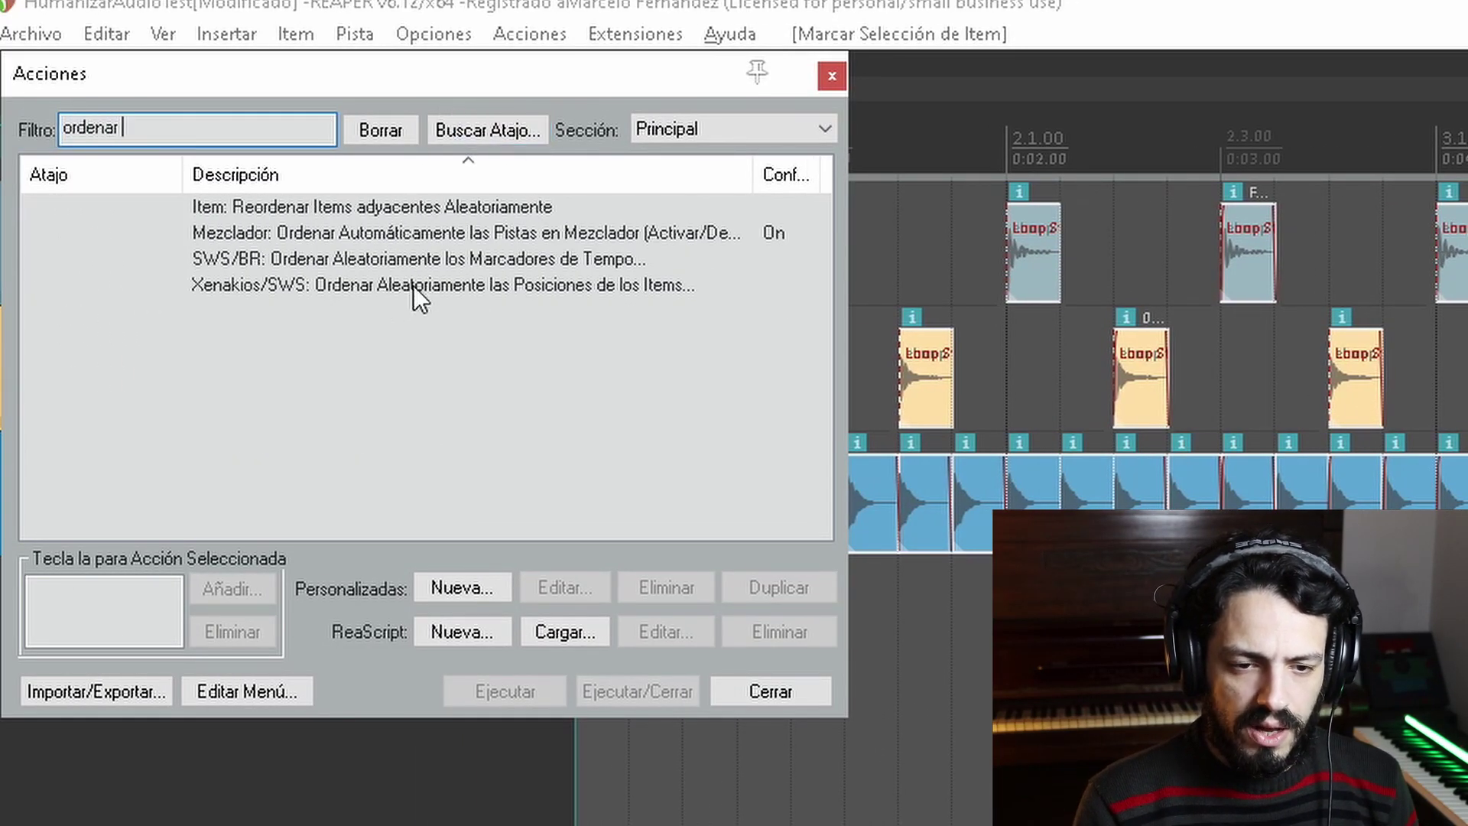
click(630, 280)
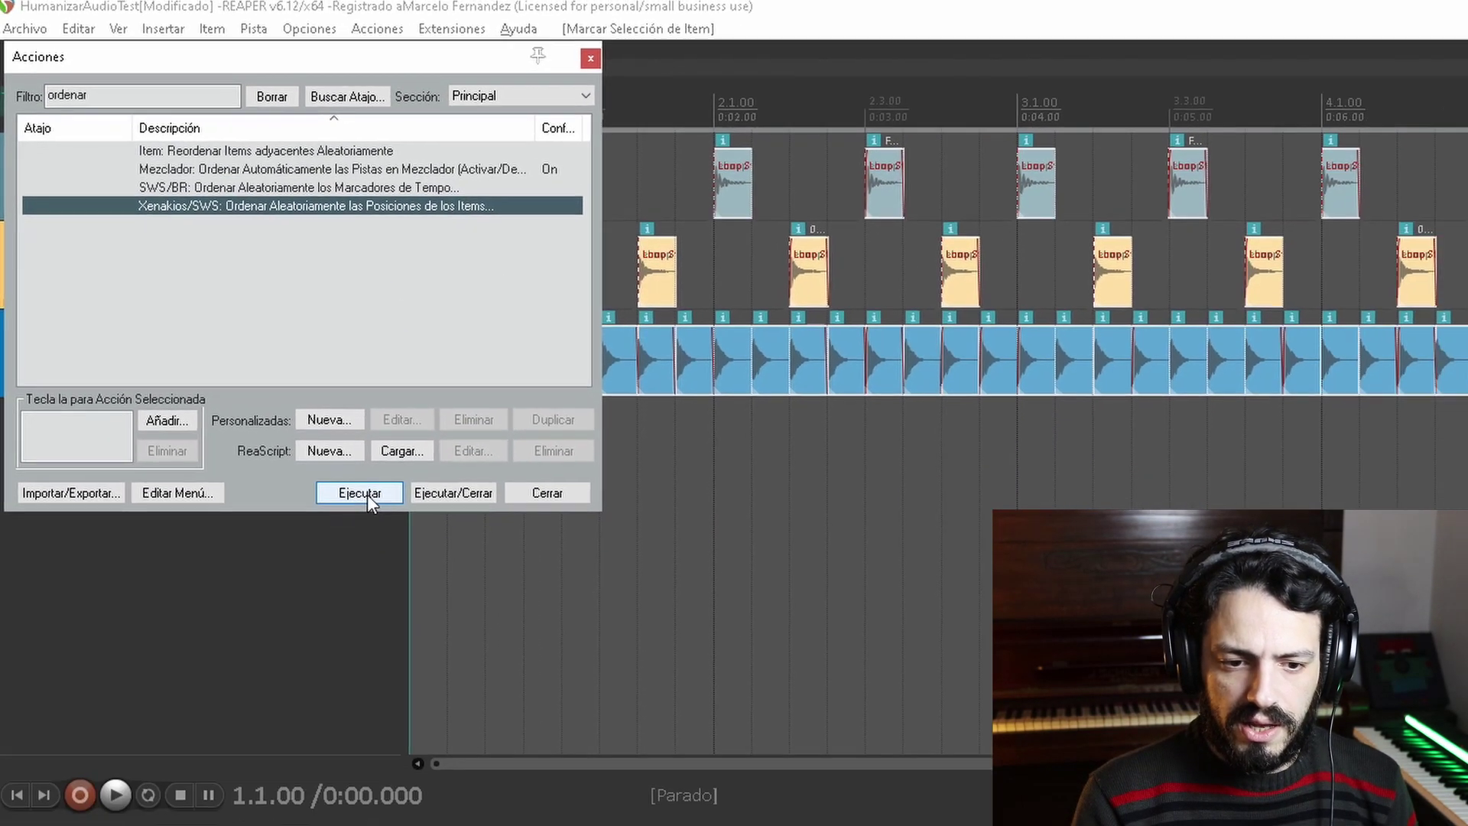
click(513, 694)
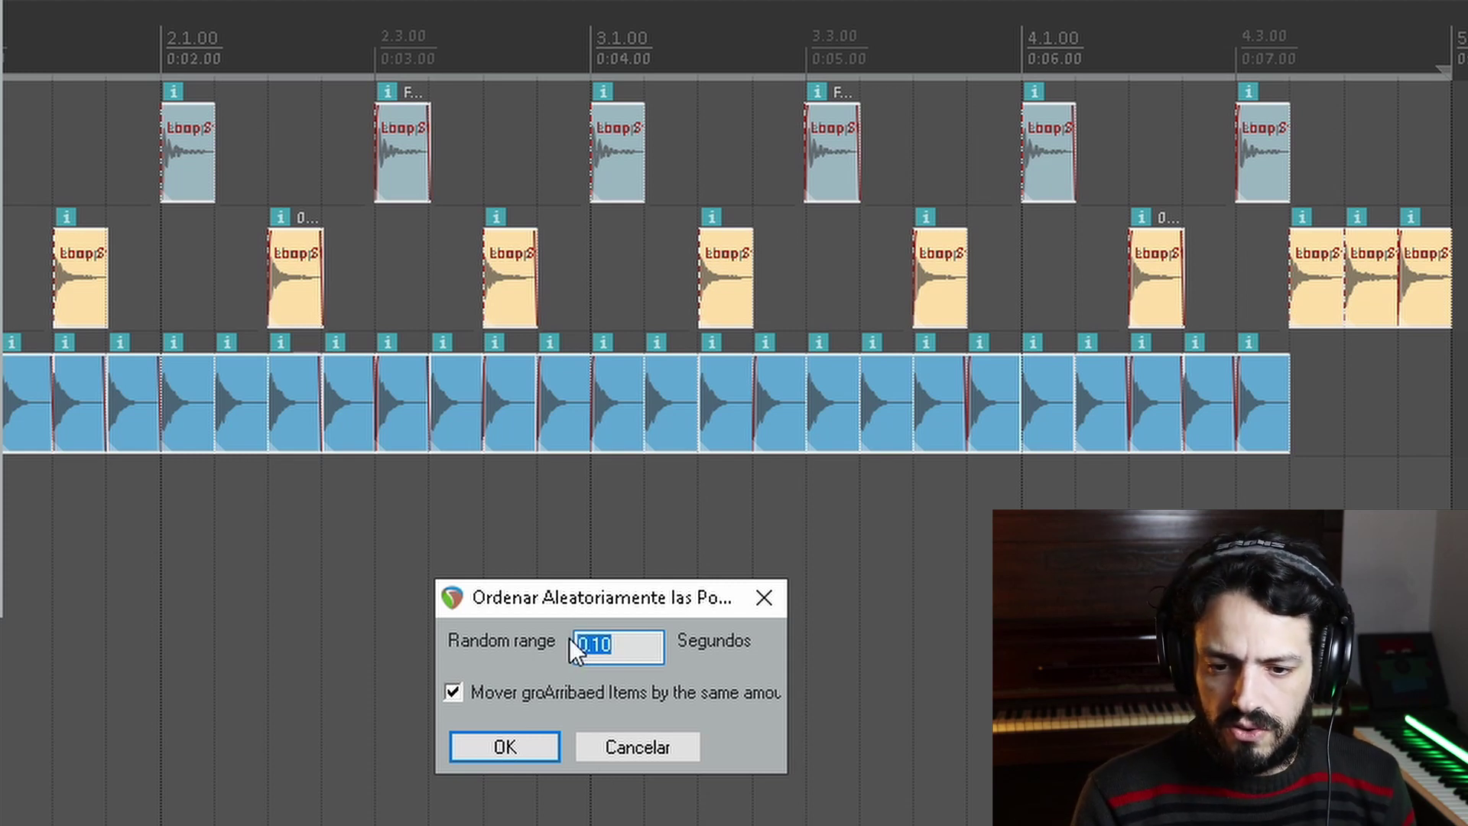
Randomize the selected drum items' positions with a random range of 0.01 seconds, keeping grouped items moving by the same amount
click(633, 649)
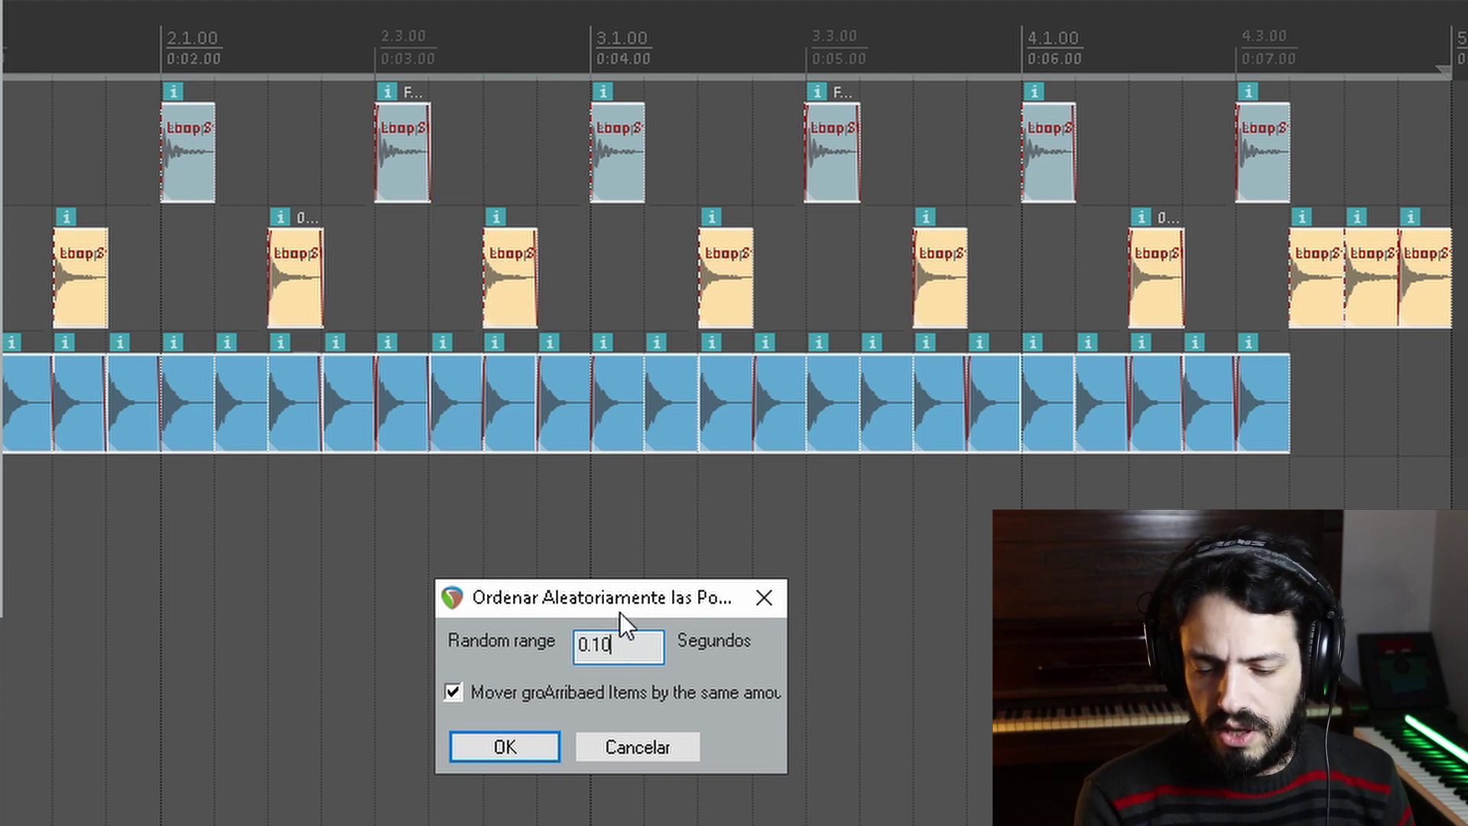
key(BackSpace)
text(0)
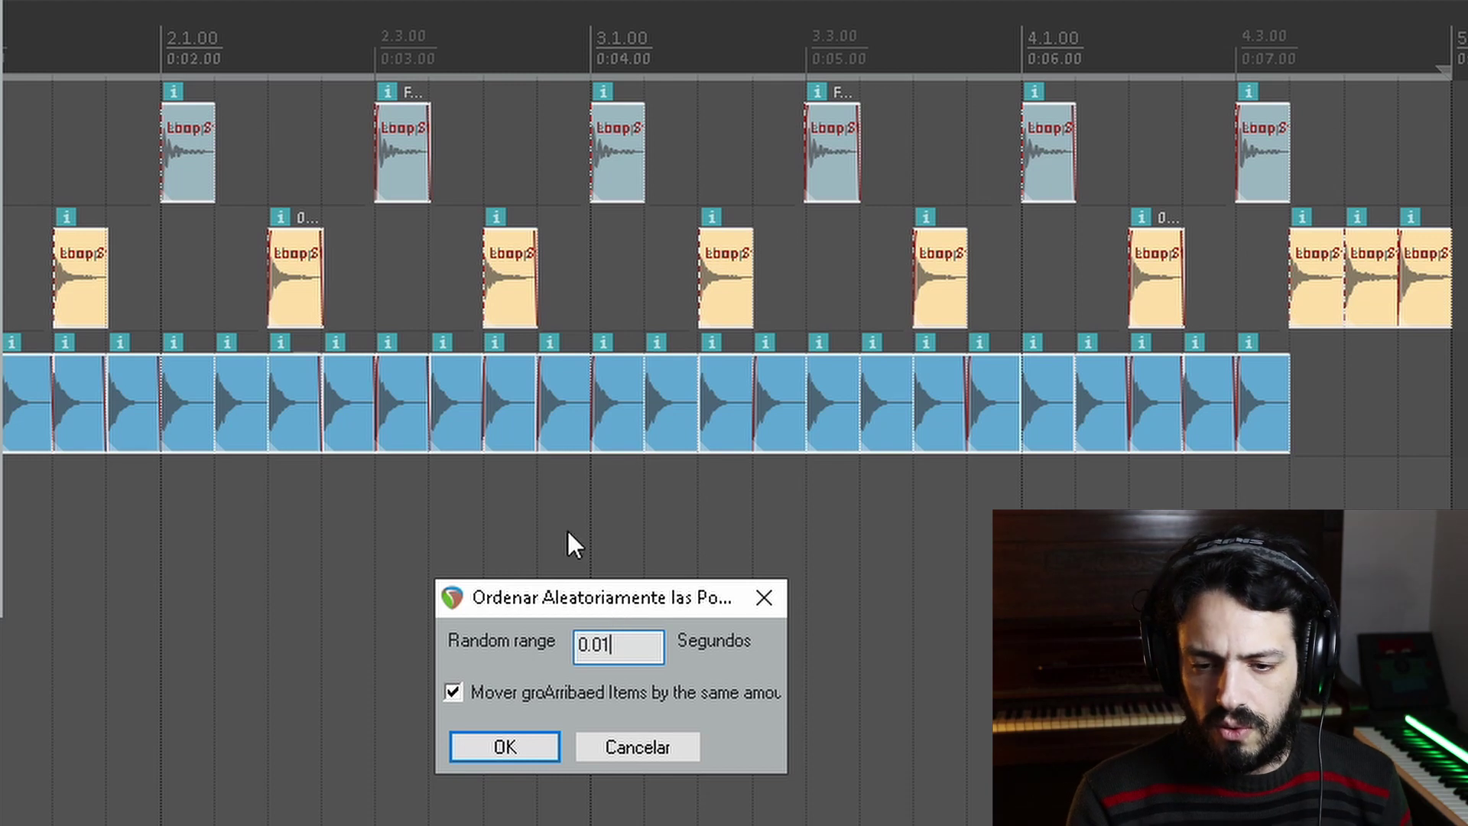
key(BackSpace)
text(05)
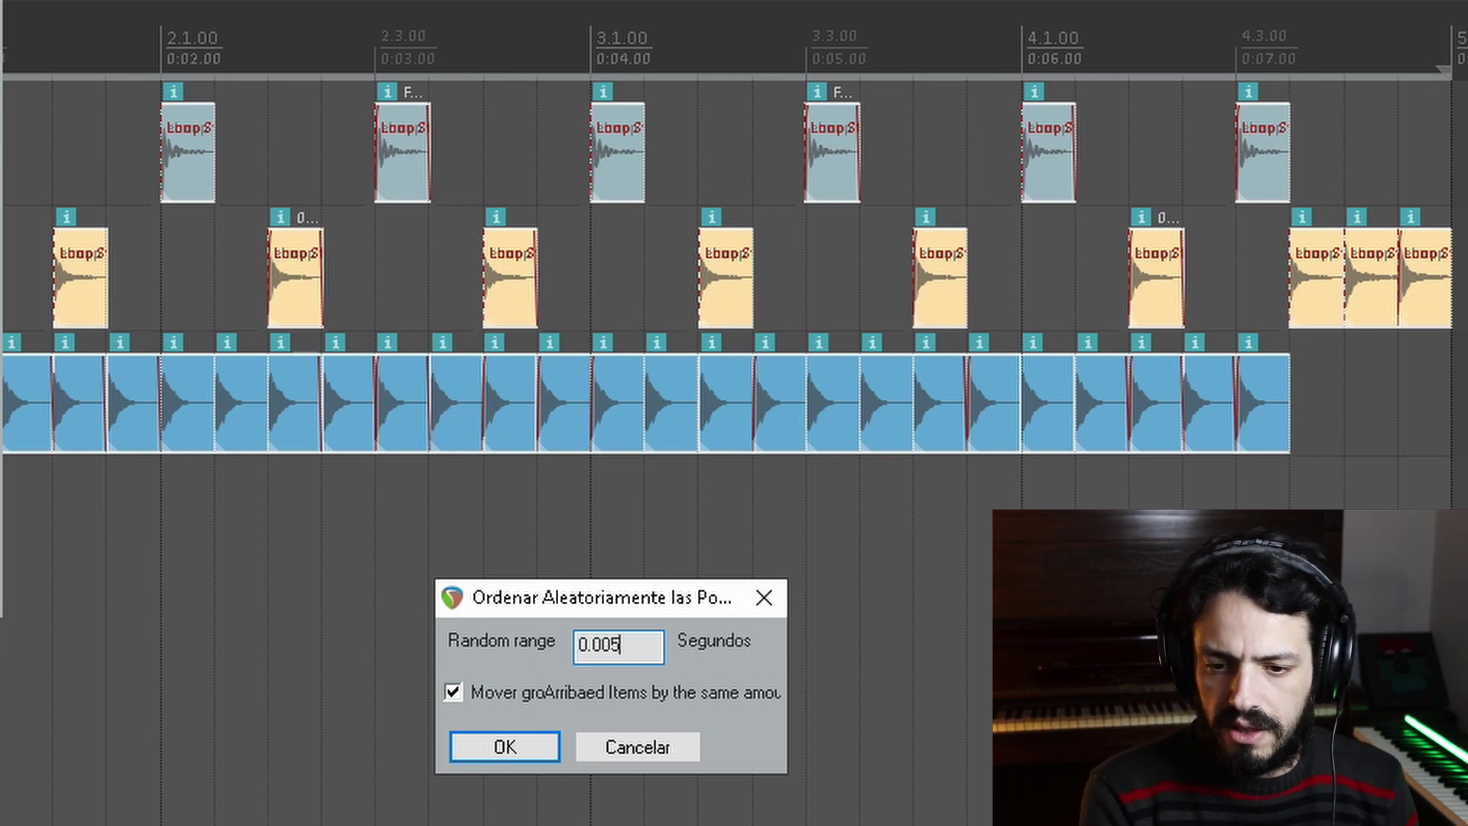
key(BackSpace)
key(BackSpace)
text(1)
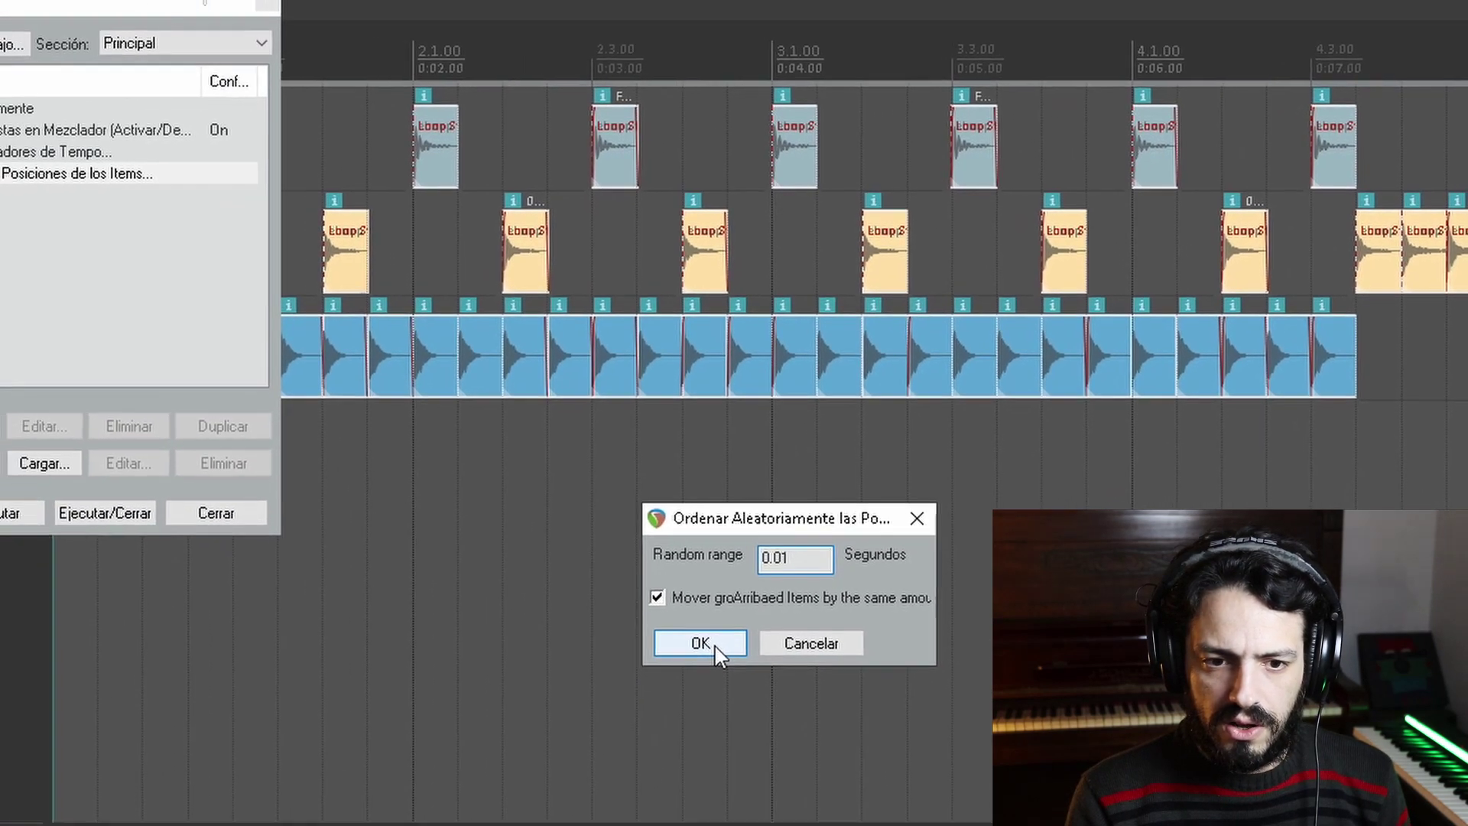
click(522, 749)
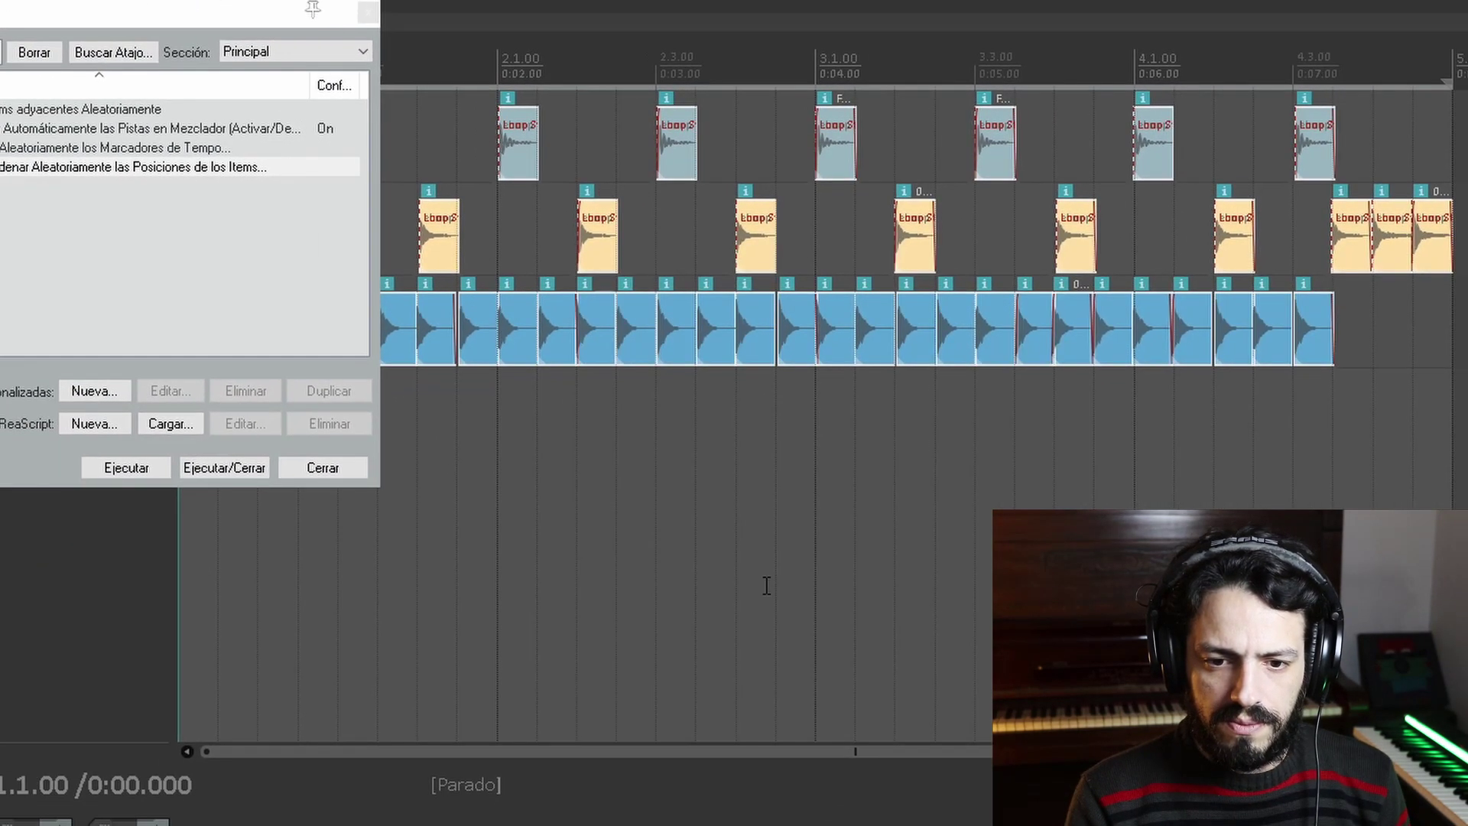
Close the action list and play the audio drum loop with its randomized item positions
click(368, 12)
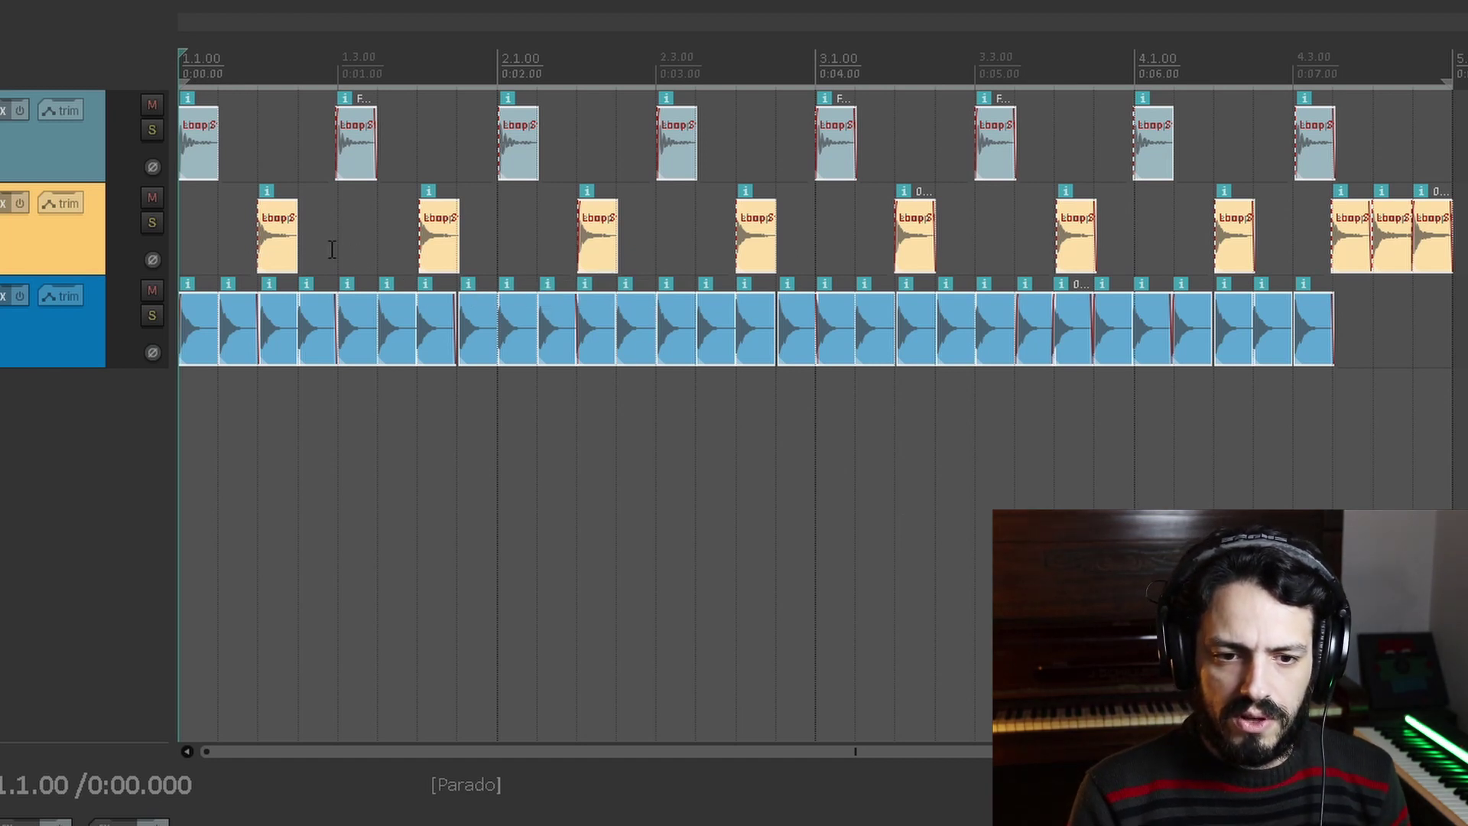
key(space)
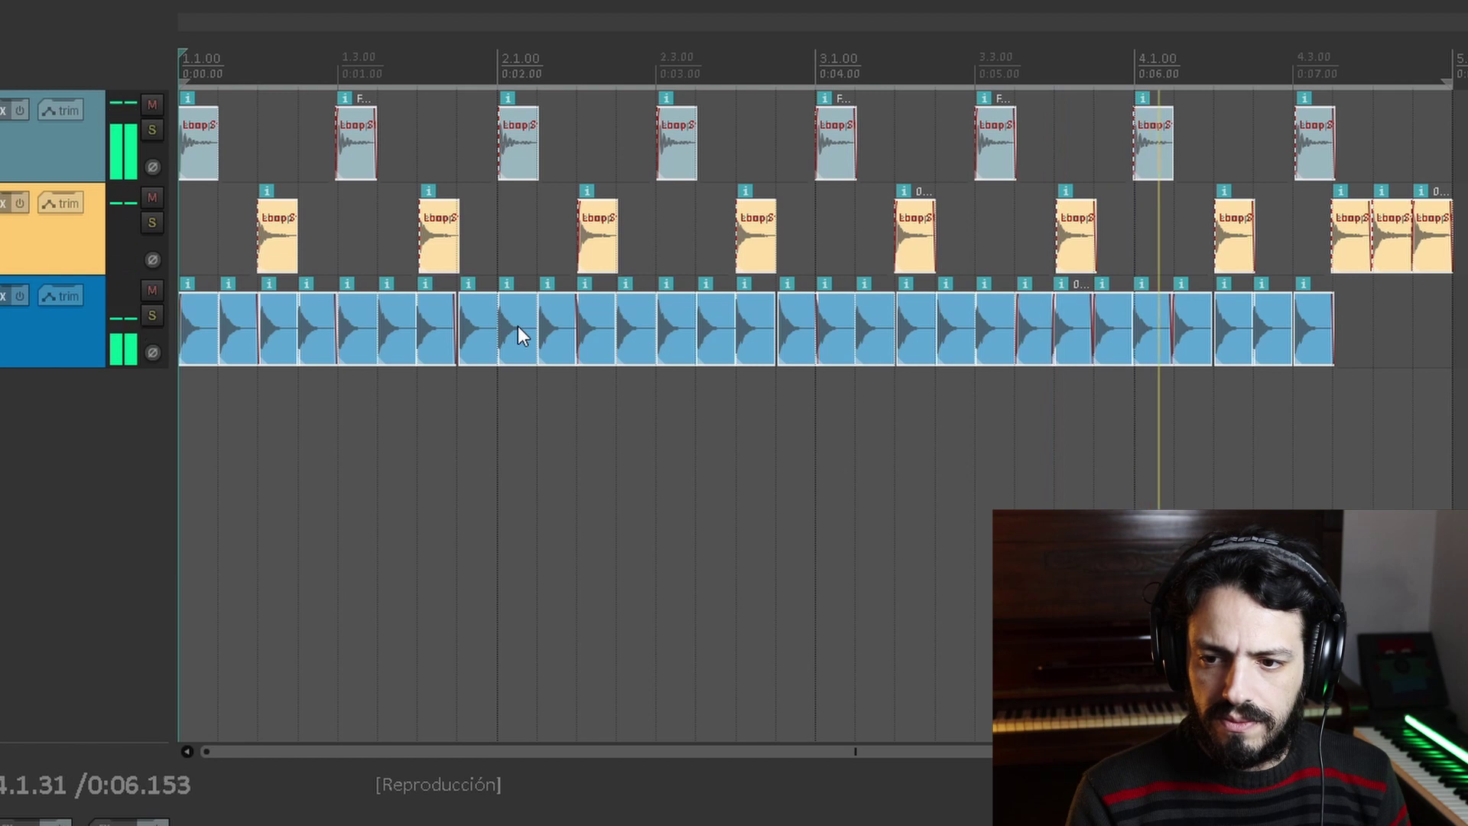
key(space)
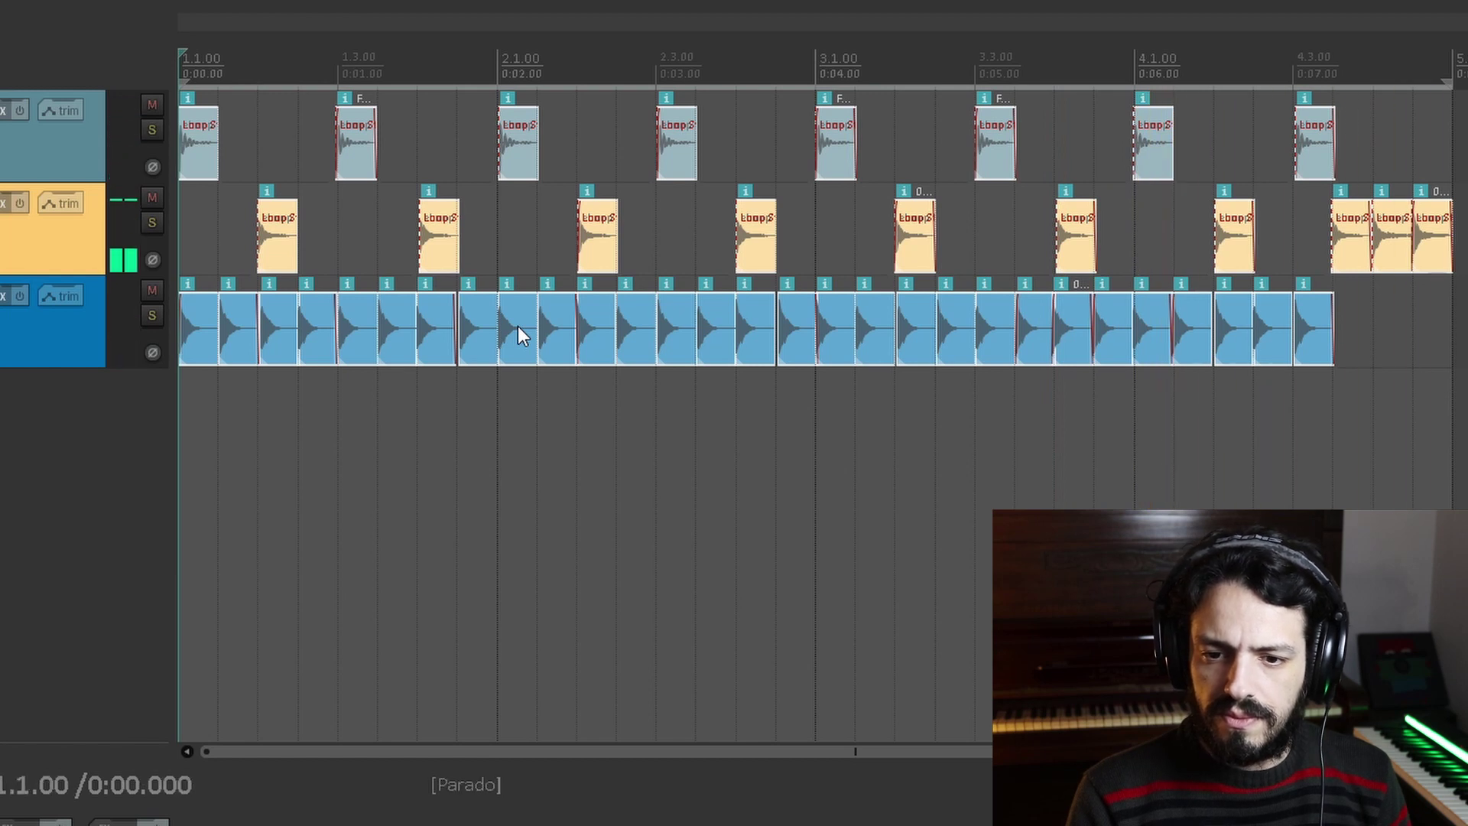